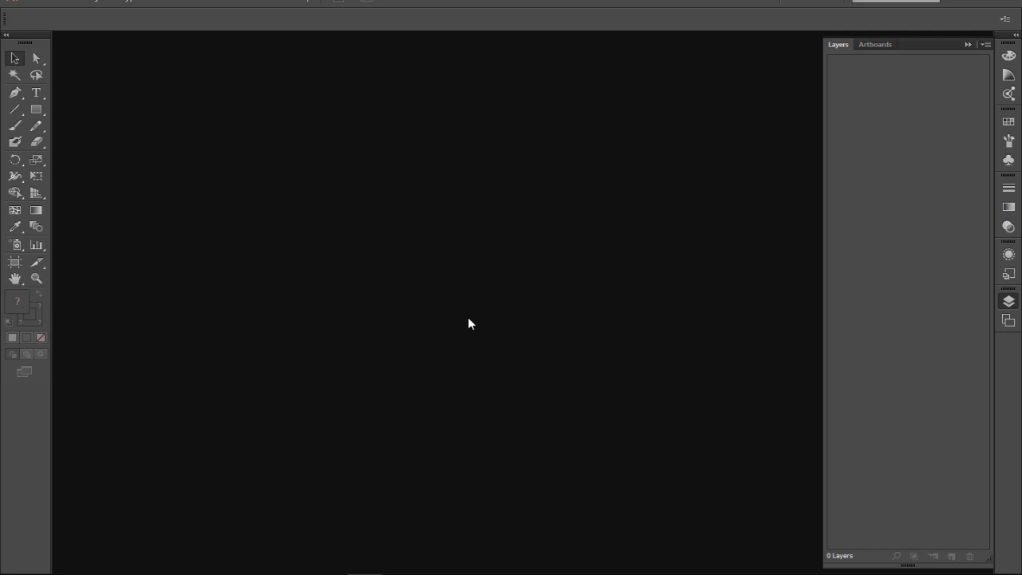
Step: Create a new document named 'Cartoon Cloud' at Width 1920 pt and Height 1080 pt
left_click(28, 2)
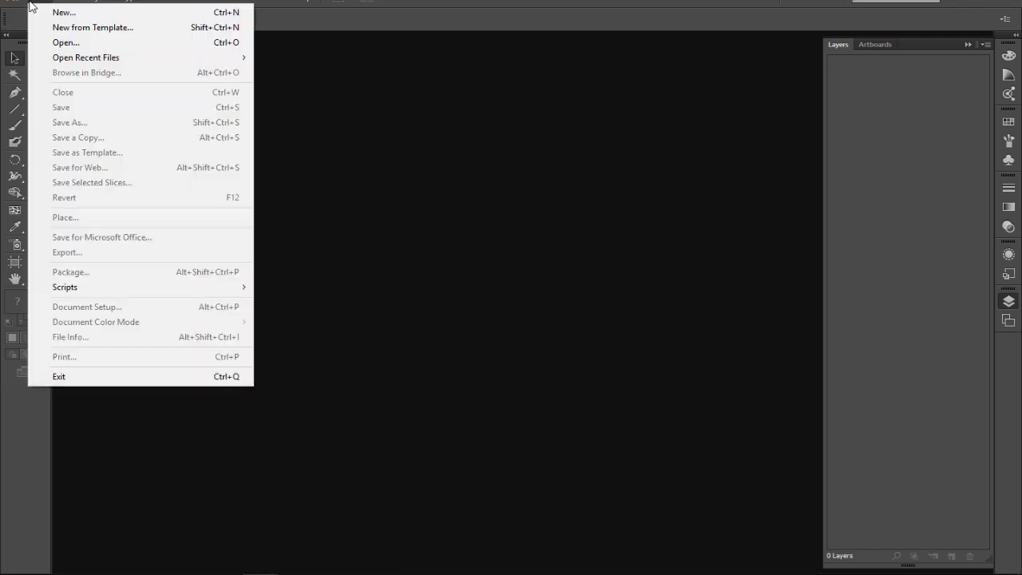
left_click(48, 11)
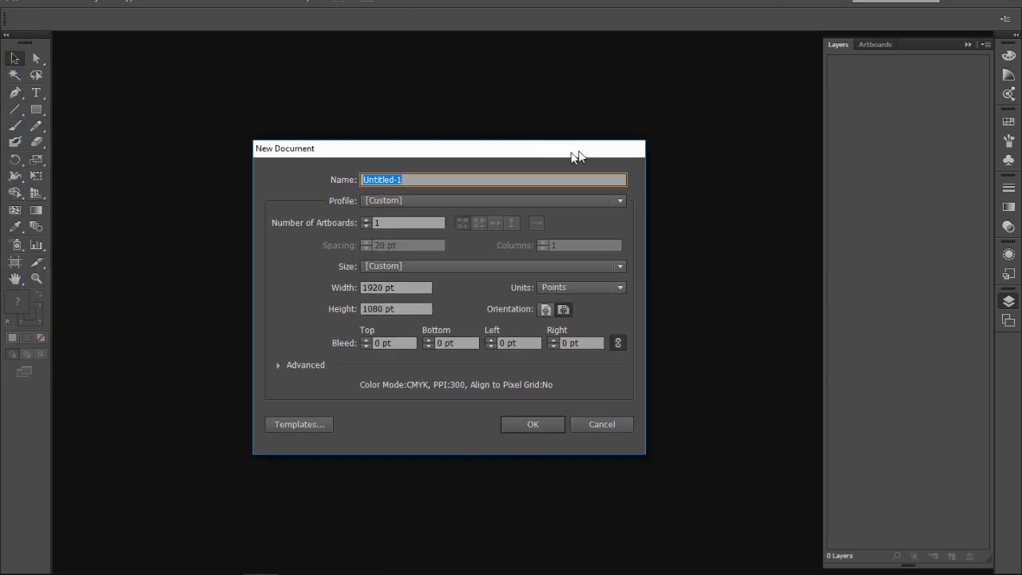
left_click_drag(322, 4, 590, 135)
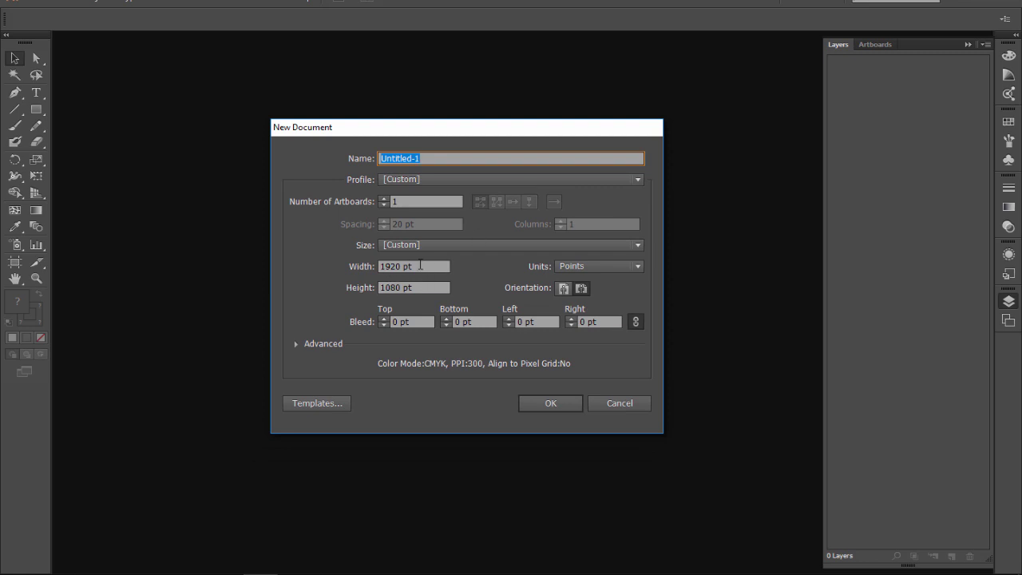
left_click(419, 265)
left_click(399, 288)
left_click(416, 158)
type("Cartoon Cloud")
left_click(527, 402)
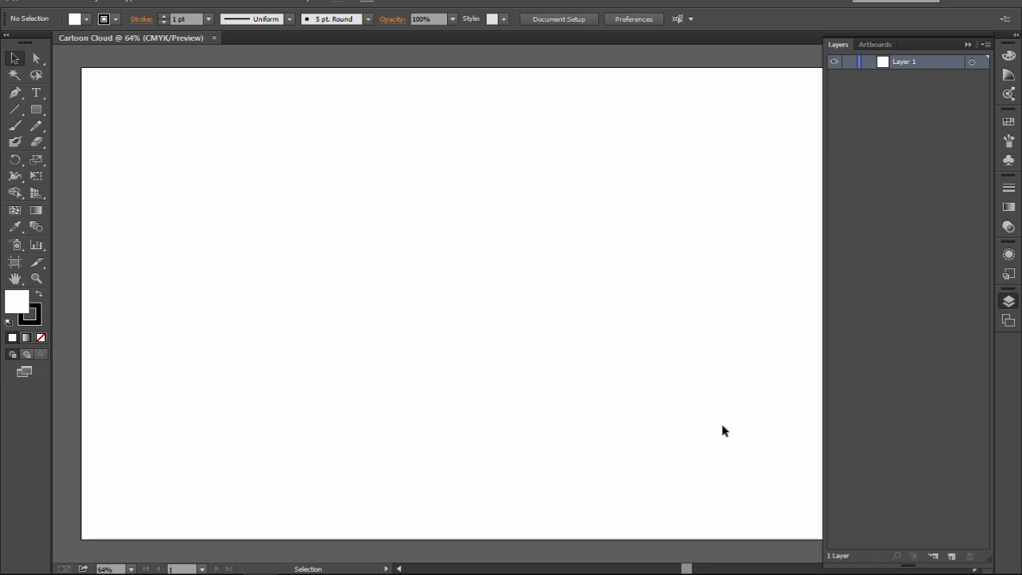
Step: With the Rectangle tool active, set the fill colour to light blue 9FE2FF
left_click(32, 111)
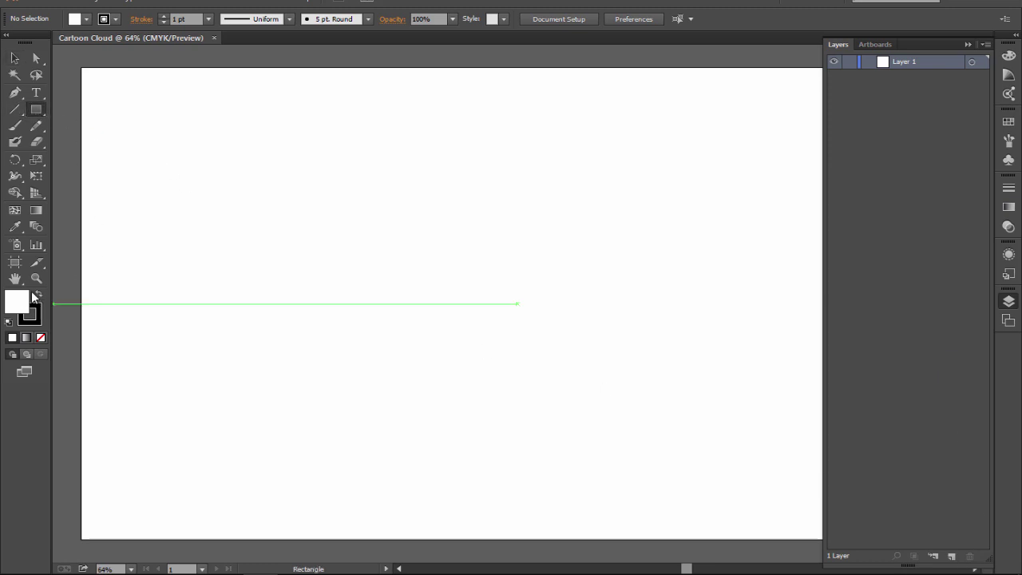
double_click(21, 296)
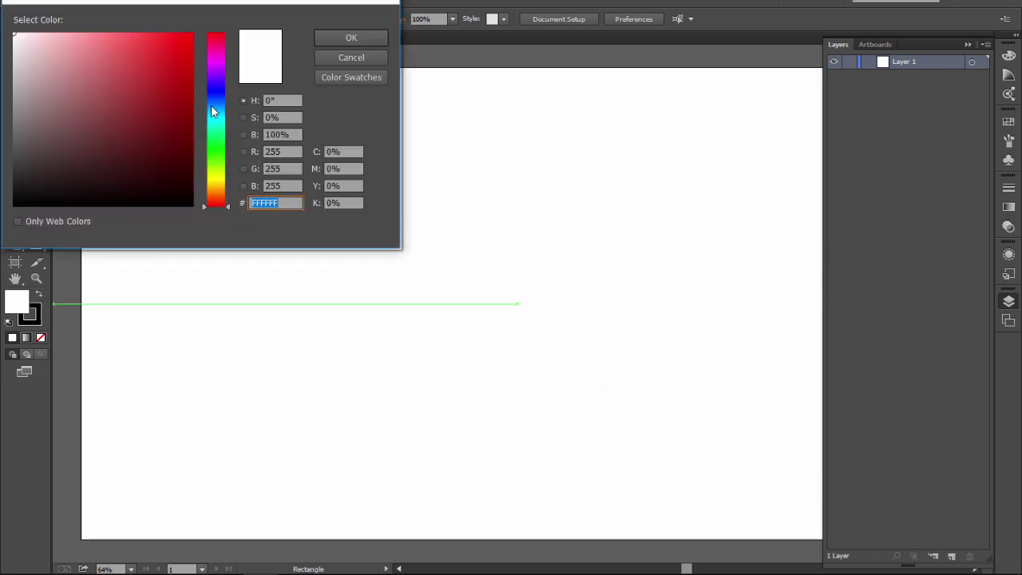
left_click_drag(211, 105, 209, 109)
left_click(89, 32)
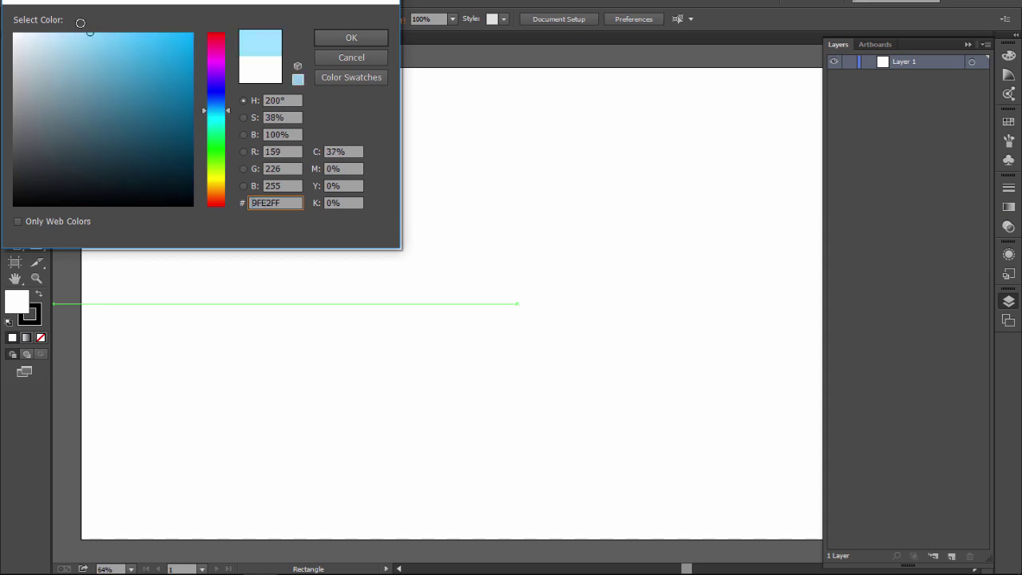
left_click(318, 39)
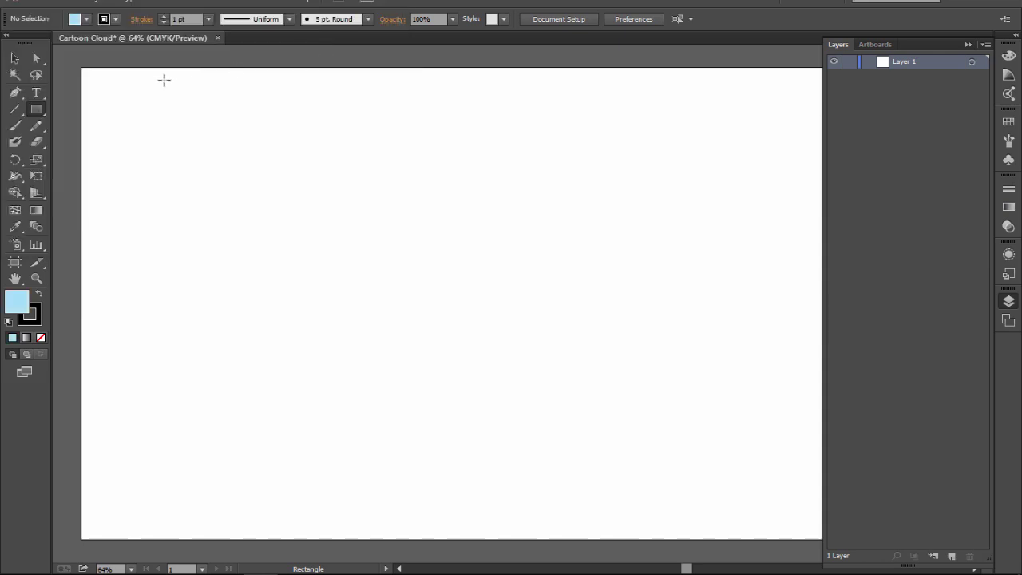
Step: Draw the blue rectangle over the artboard and stretch its right edge to cover it fully
left_click_drag(83, 67, 793, 534)
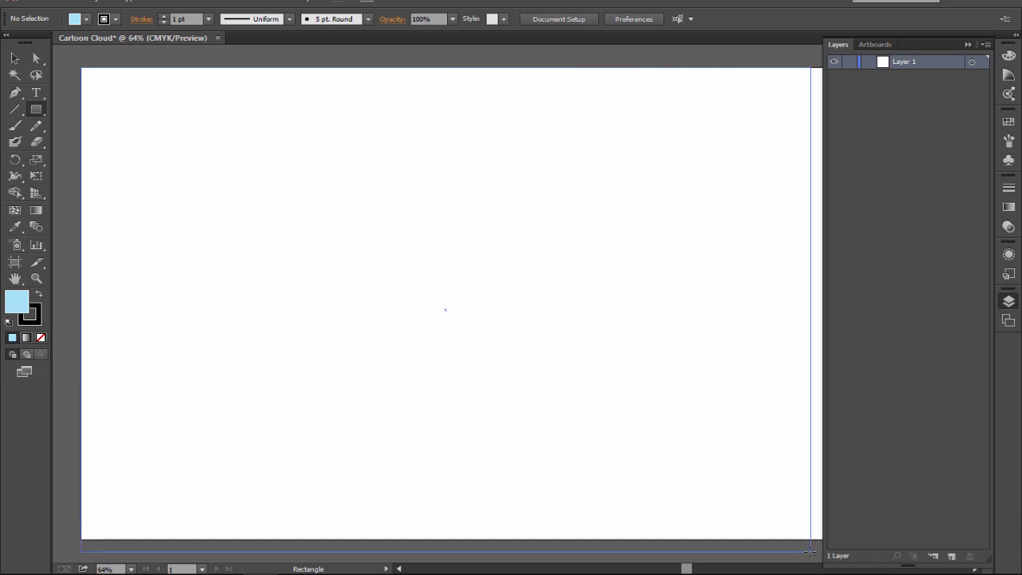
left_click_drag(792, 534, 818, 539)
key("p")
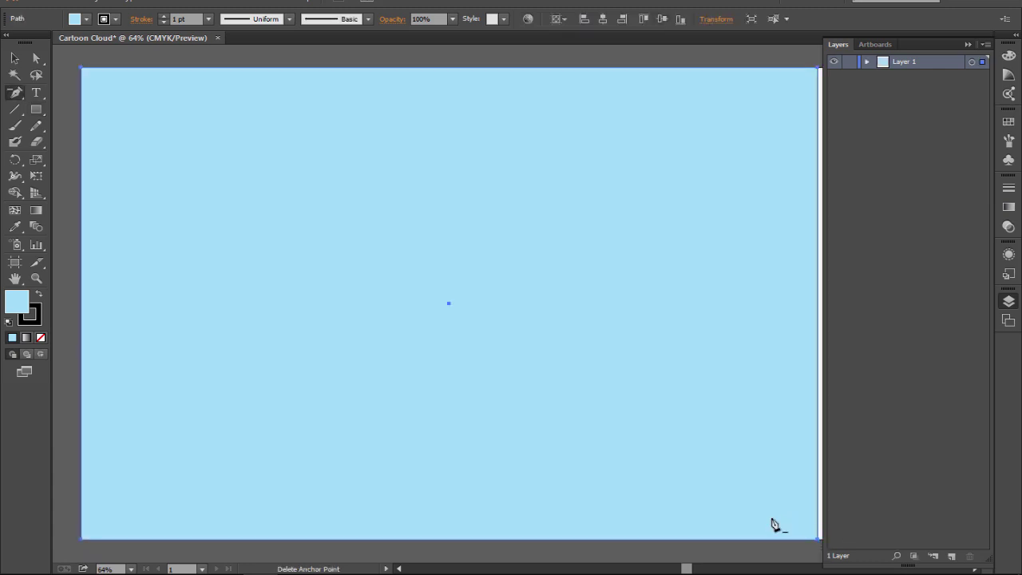
key("ctrl+minus")
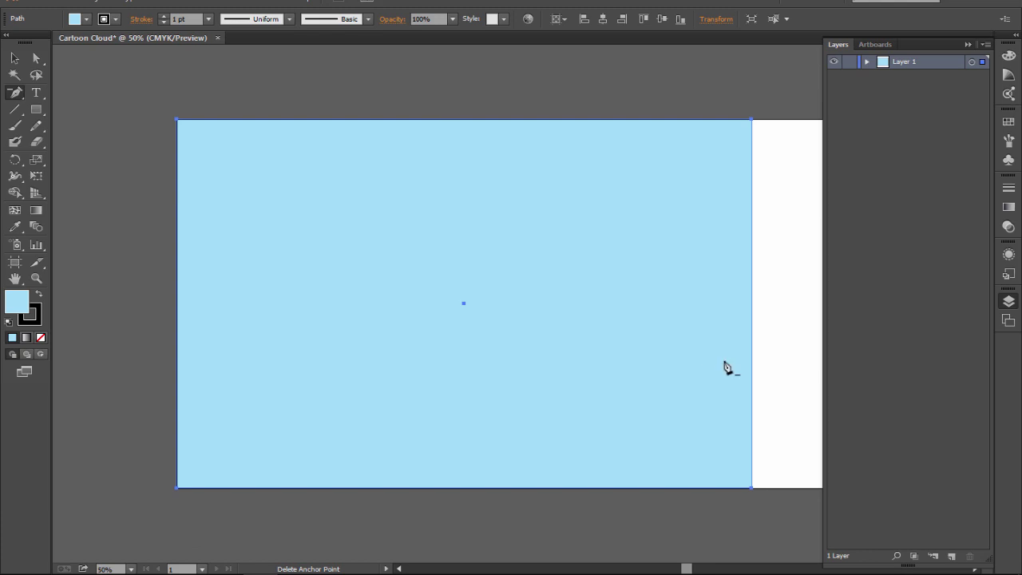
scroll(726, 367, "right", 3)
left_click(36, 59)
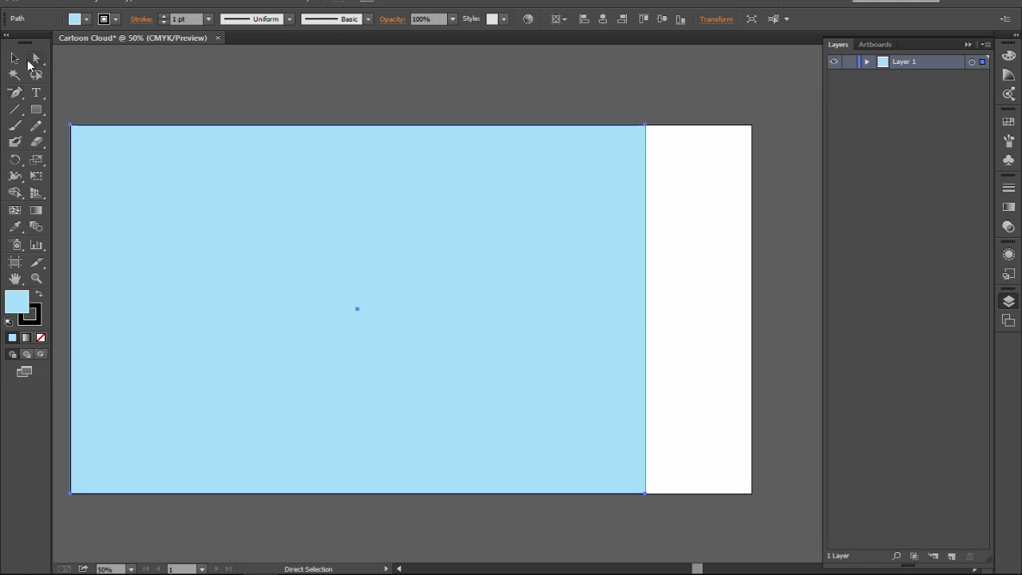
left_click(16, 64)
left_click_drag(648, 312, 751, 310)
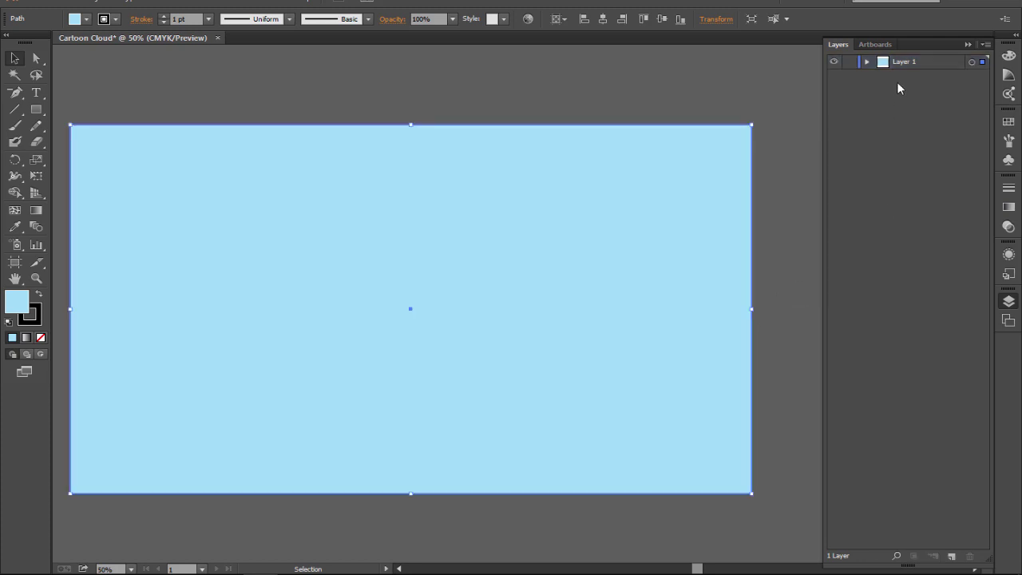
Step: Rename Layer 1 to 'Background'
left_click(767, 92)
double_click(903, 60)
type("Background")
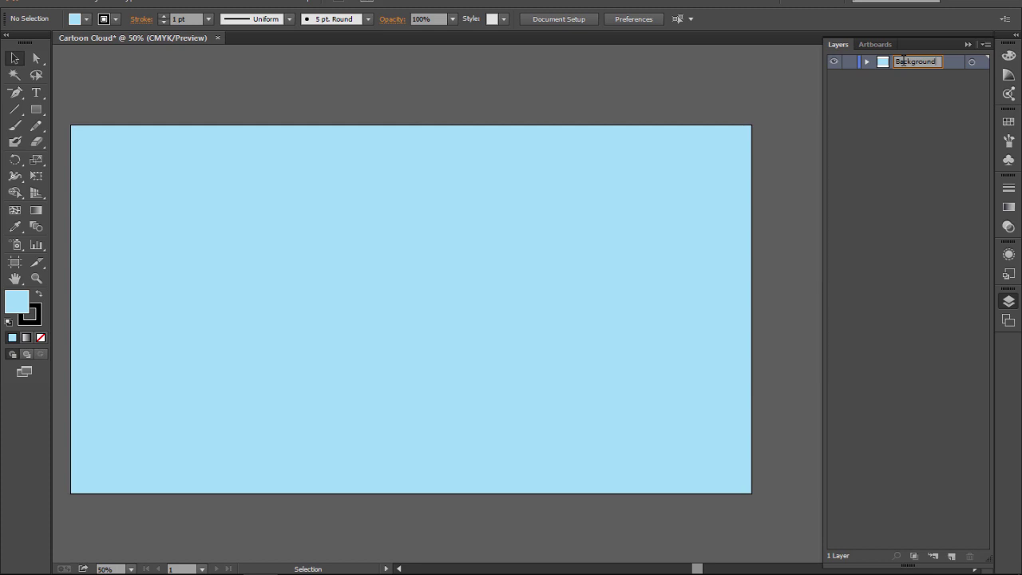
key("Return")
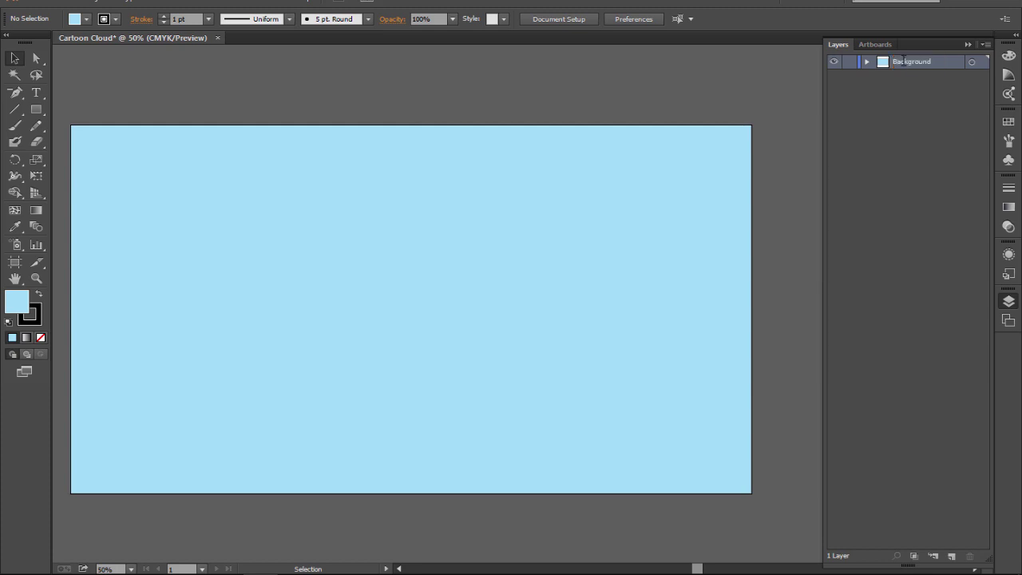
Step: Add a new layer above it named 'Cloud' and pick the Ellipse tool
left_click(953, 554)
double_click(907, 64)
type("Cloud")
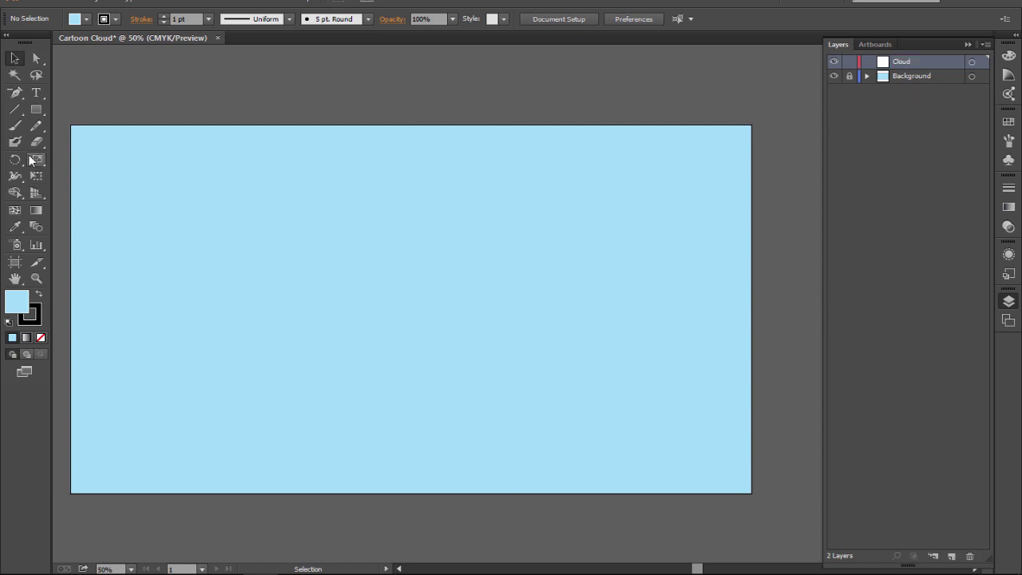
left_click_drag(36, 109, 89, 139)
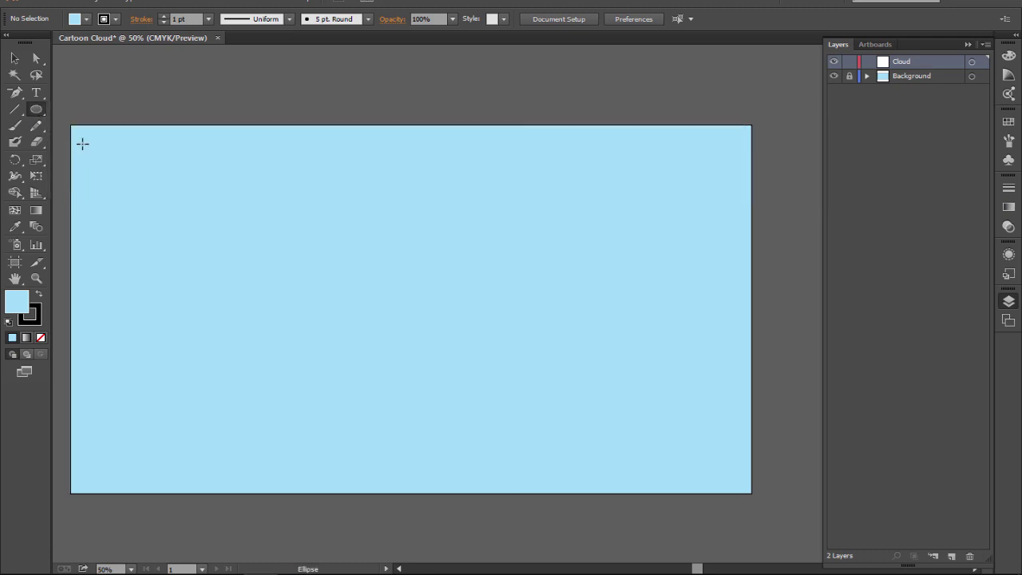
Step: Set a near-white fill and draw the first circle on the sky
double_click(16, 300)
left_click_drag(23, 42, 23, 31)
left_click(350, 38)
left_click_drag(319, 209, 381, 270)
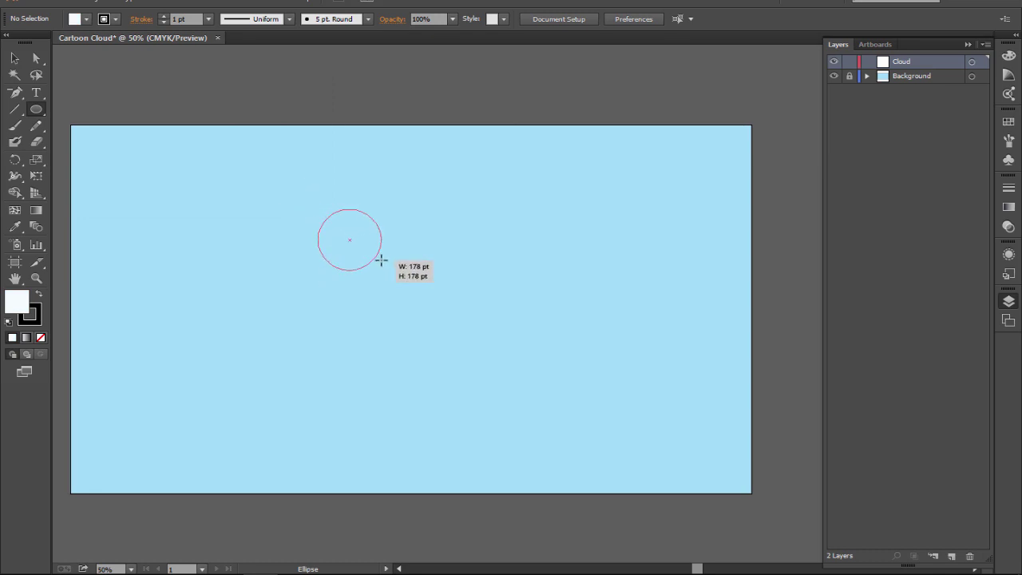
Step: Remove the circle's outline, add a slightly smaller copy beside it, and reposition the big circle
key("v")
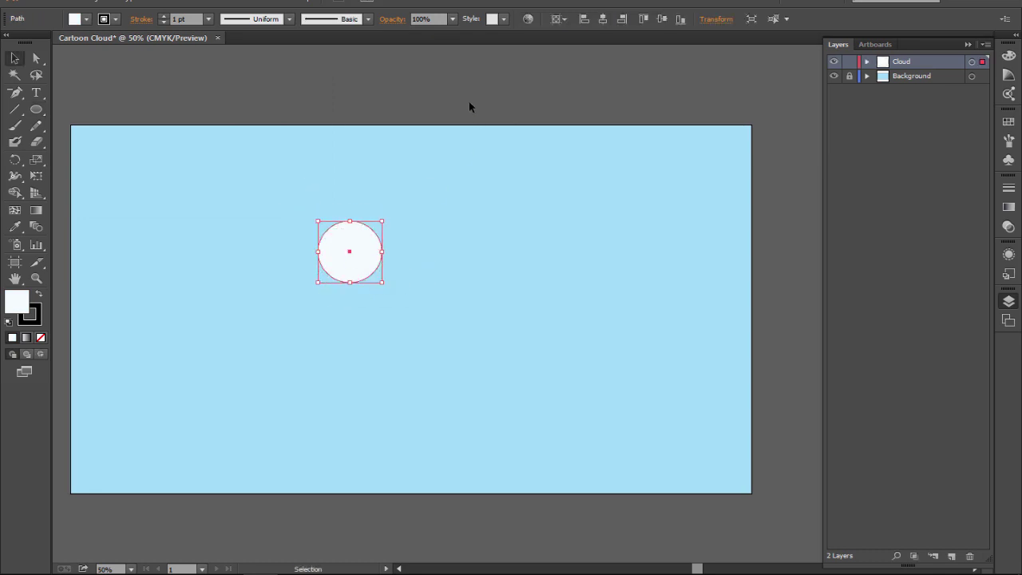
left_click(470, 105)
left_click_drag(360, 269, 345, 287)
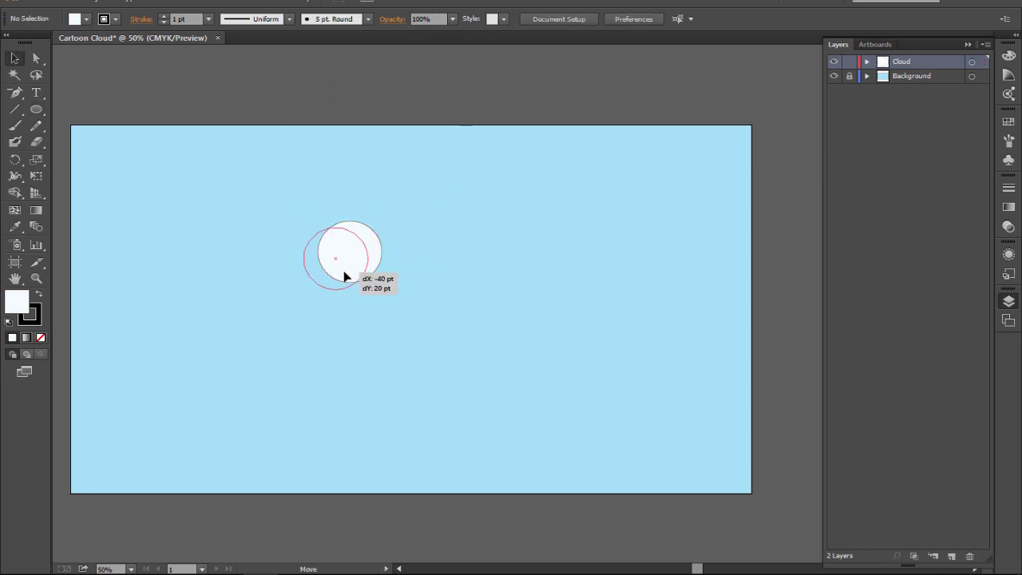
left_click(163, 23)
left_click(402, 226)
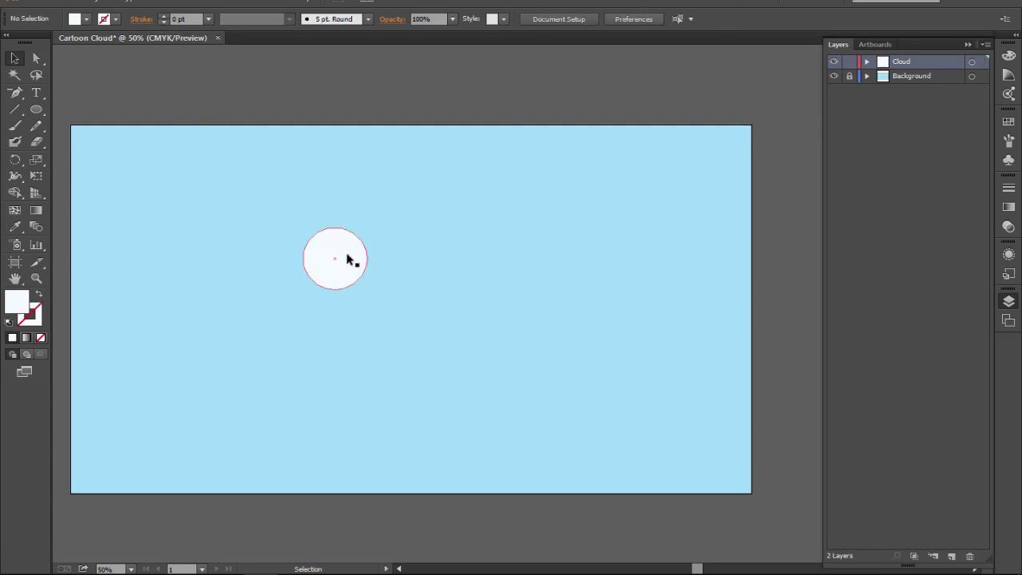
mouse_move(356, 265)
left_mouse_down()
mouse_move(345, 260)
mouse_move(386, 280)
left_mouse_up()
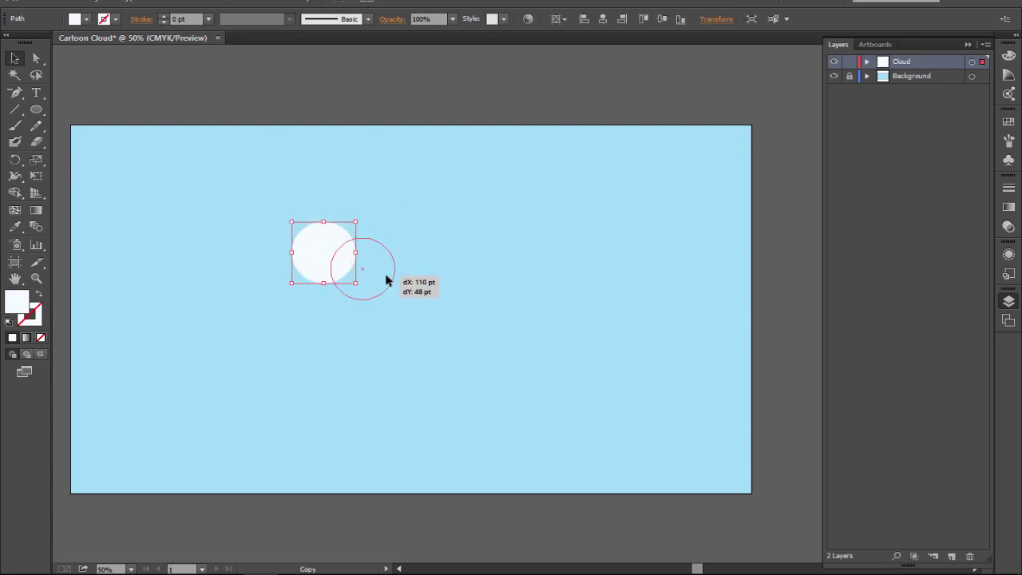
left_click_drag(396, 239, 384, 248)
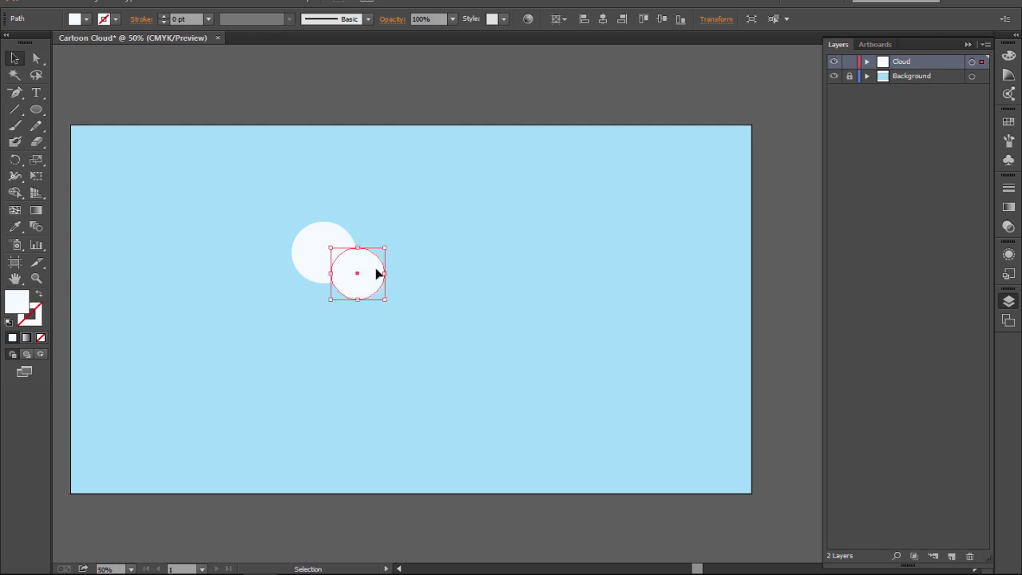
left_click(294, 263)
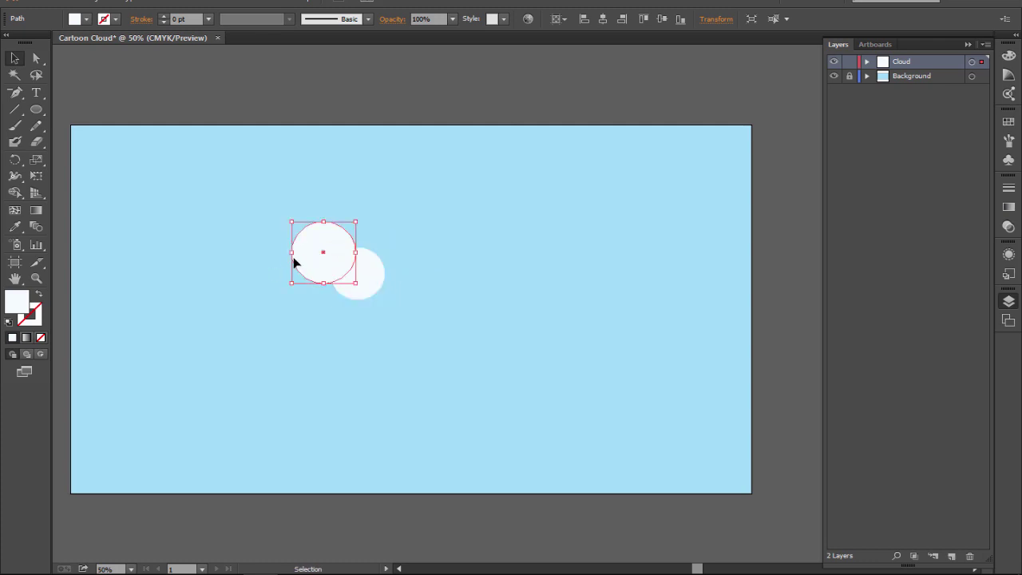
mouse_move(325, 253)
left_mouse_down()
mouse_move(396, 264)
mouse_move(339, 305)
mouse_move(395, 319)
mouse_move(423, 292)
mouse_move(286, 309)
mouse_move(292, 286)
mouse_move(331, 304)
mouse_move(383, 308)
left_mouse_up()
Step: Add and arrange more circle copies at the lower left, lower right, top middle and upper right into a puffy cloud
left_click(492, 298)
left_click(330, 337)
left_click(340, 367)
left_click(369, 391)
left_click(508, 404)
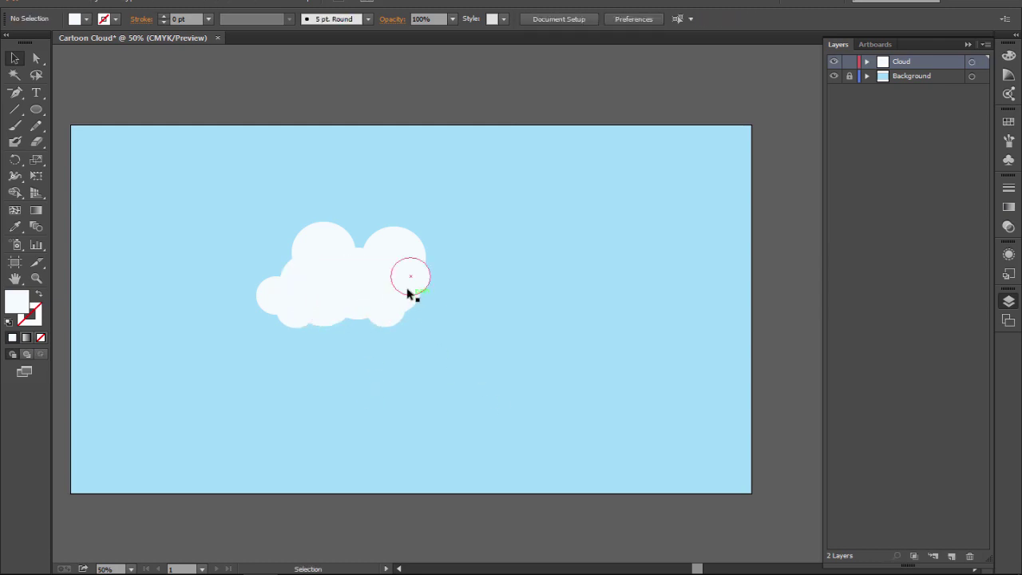
left_click_drag(399, 261, 352, 246, "alt")
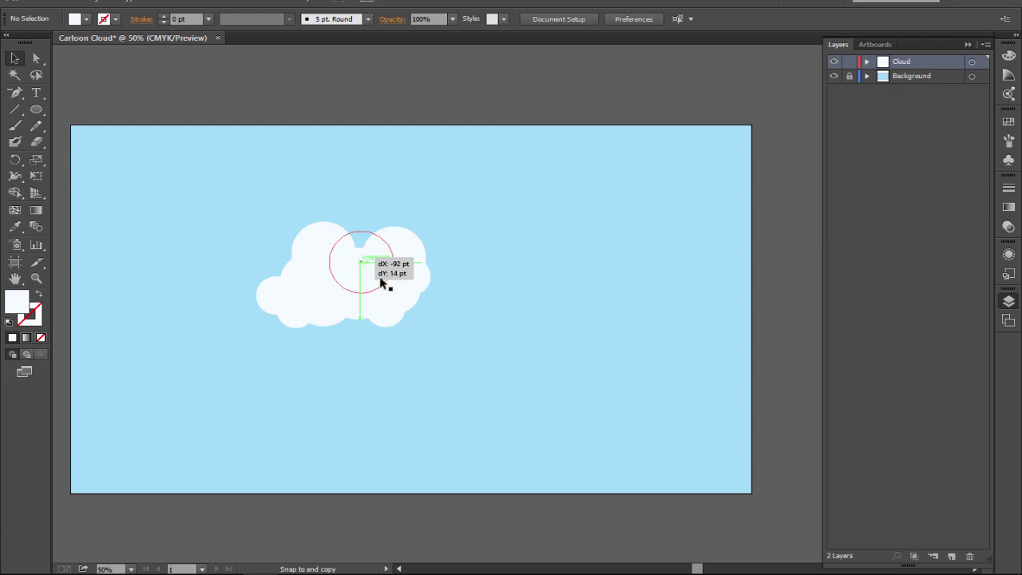
left_click(452, 349)
mouse_move(358, 281)
left_mouse_down("alt")
mouse_move(404, 232)
mouse_move(409, 245)
mouse_move(426, 229)
mouse_move(354, 308)
left_mouse_up("alt")
left_click(474, 311)
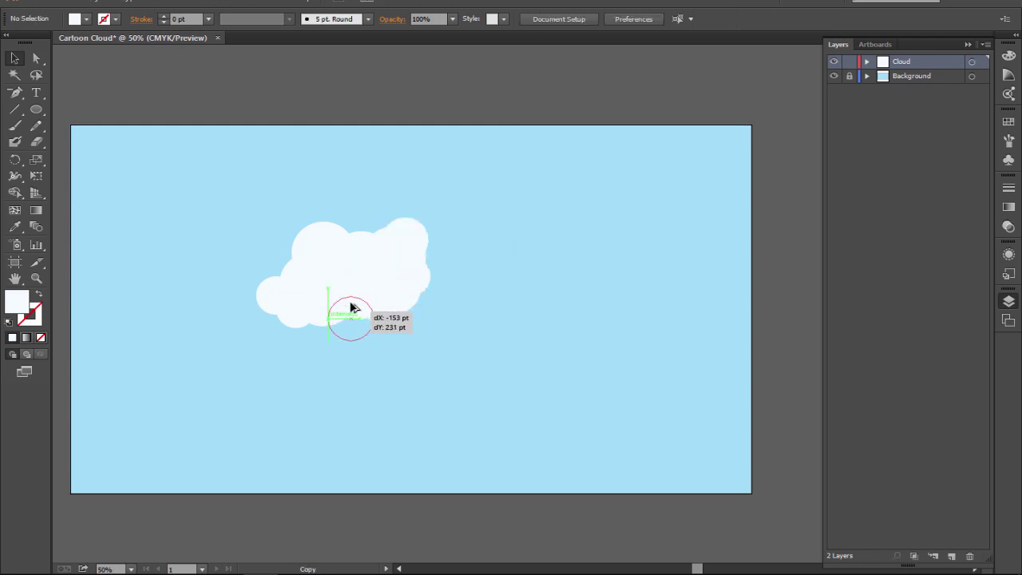
left_click(556, 319)
scroll(279, 376, "right", 1)
scroll(343, 372, "left", 3)
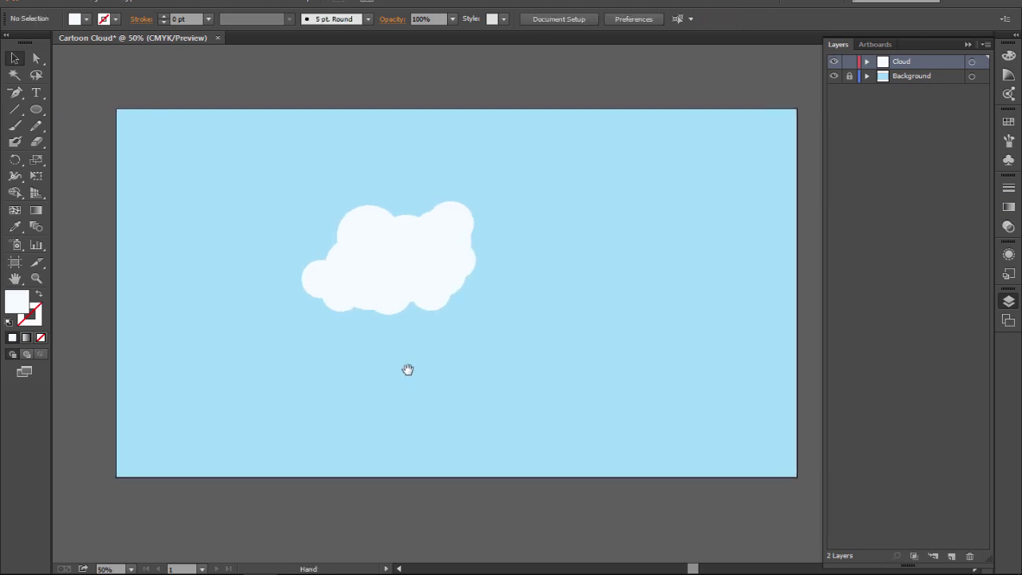
Step: Rename the Cloud layer to 'Cloud 1' and move its cloud toward the left of the sky
double_click(924, 61)
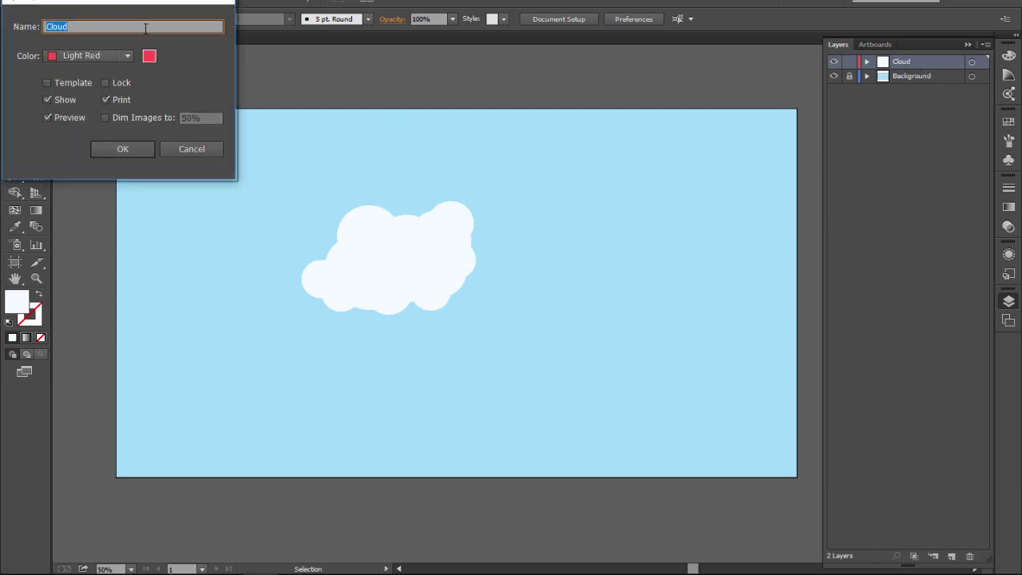
left_click(140, 147)
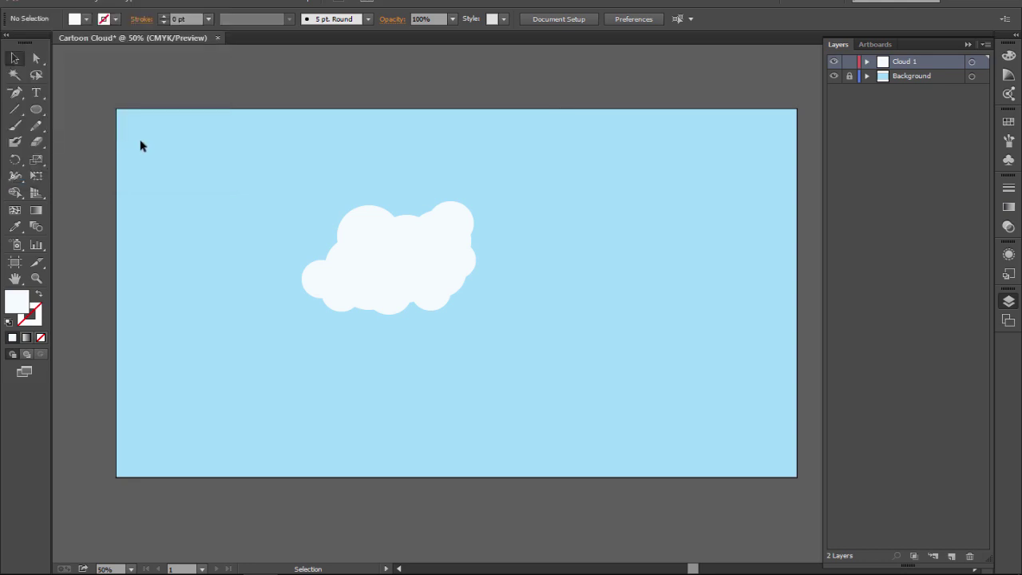
left_click_drag(238, 168, 517, 323)
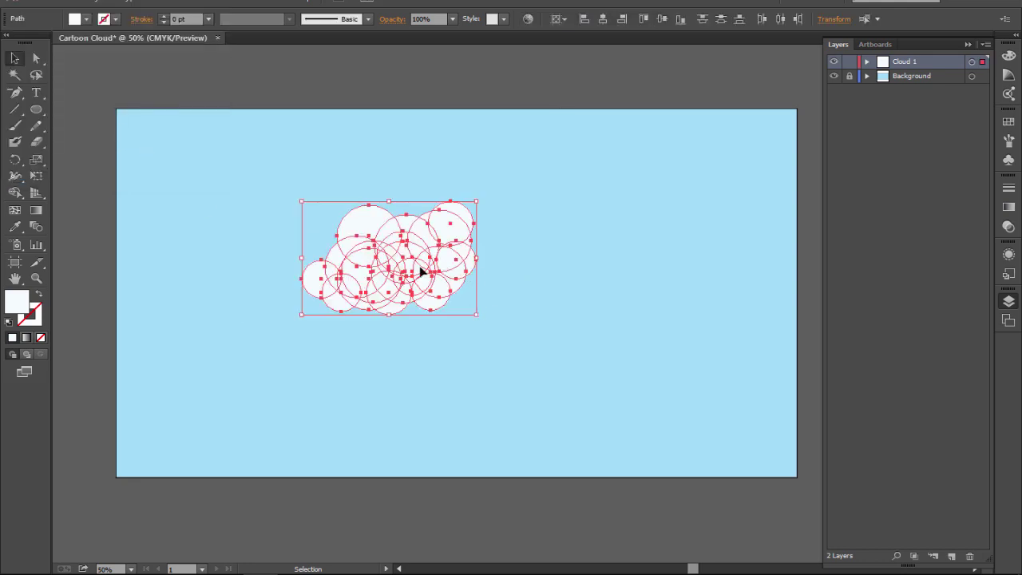
left_click_drag(420, 273, 261, 280)
Step: Copy the cloud onto a new layer named 'Cloud 2' and nudge the copy upward
left_click_drag(351, 204, 99, 341)
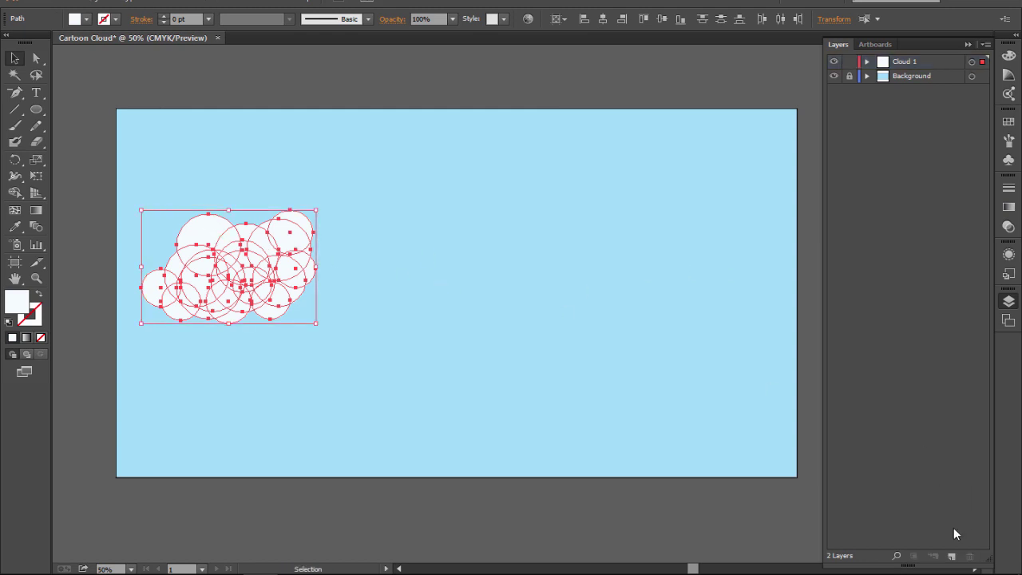
left_click(951, 554)
key("a")
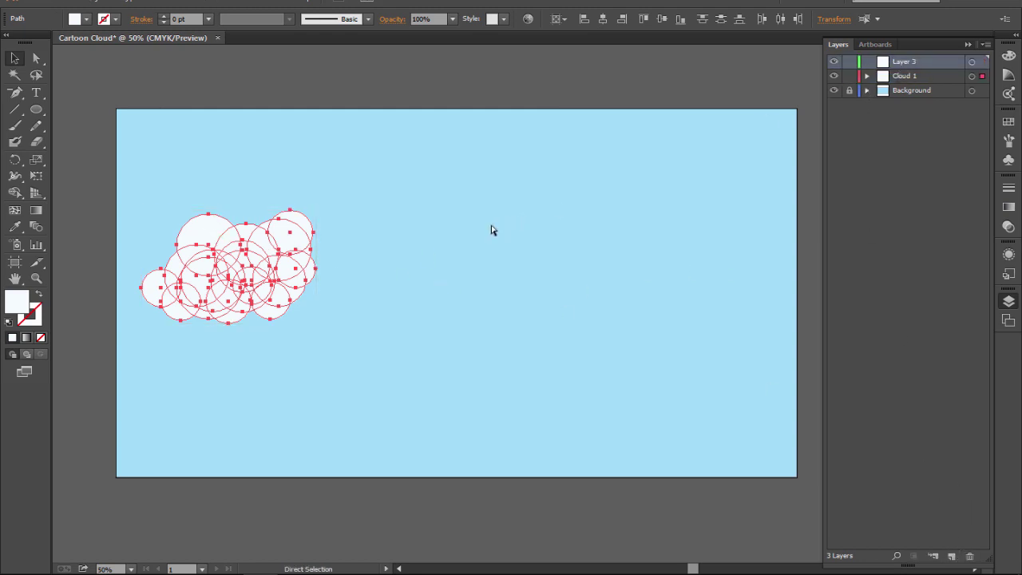
key("ctrl+v")
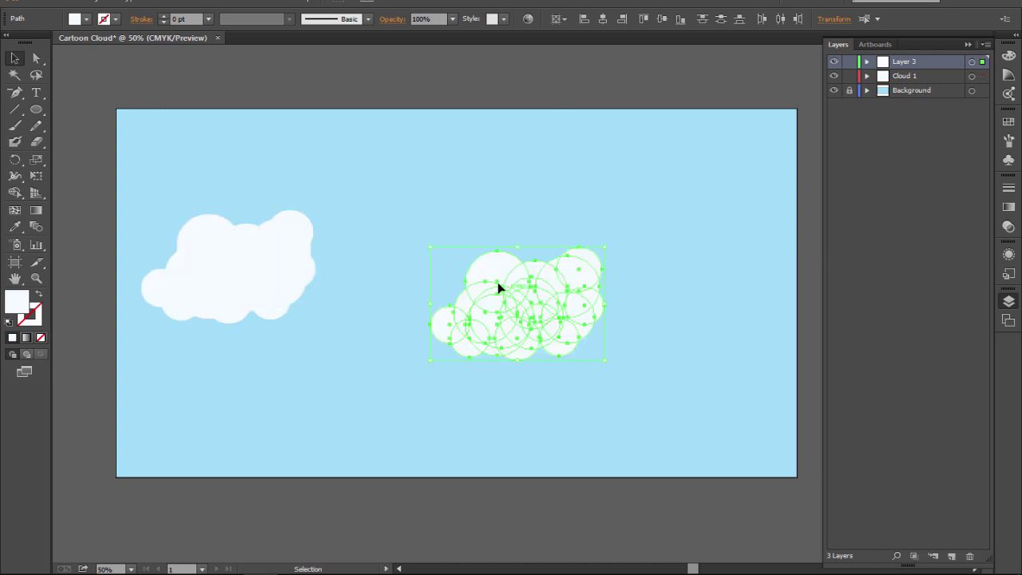
left_click_drag(498, 282, 487, 241)
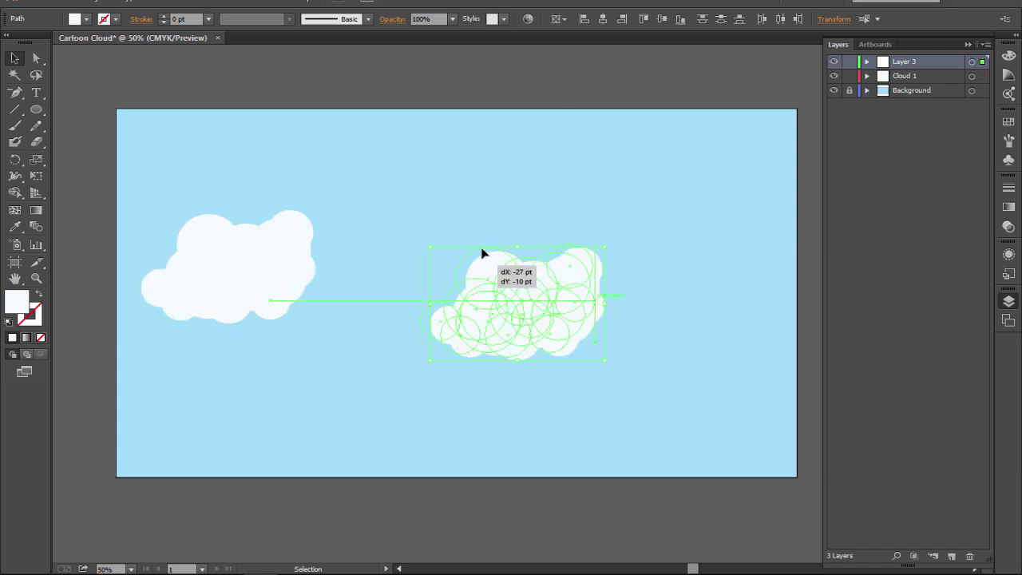
double_click(894, 67)
type("Cloud 2")
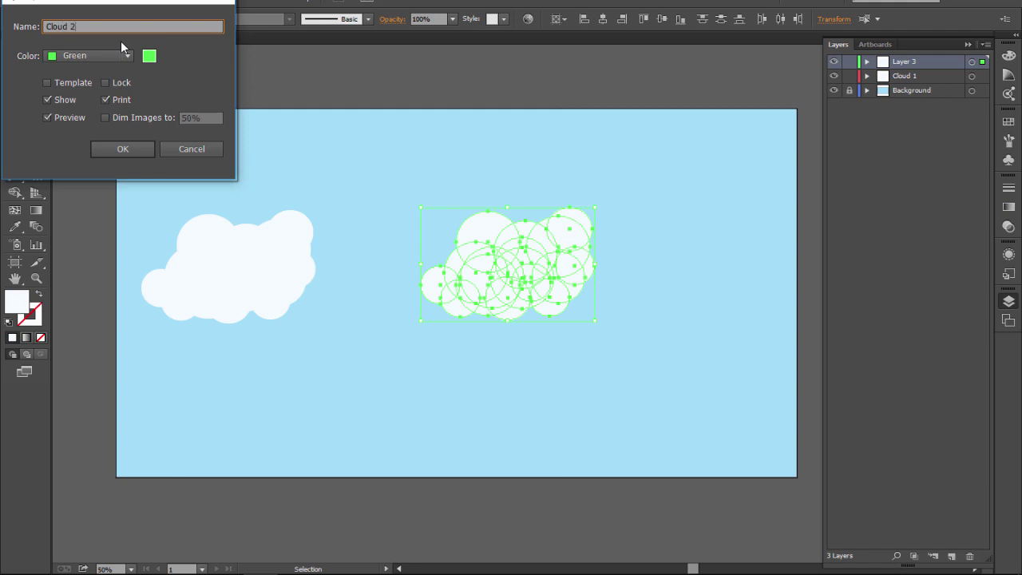
key("Return")
left_click(363, 189)
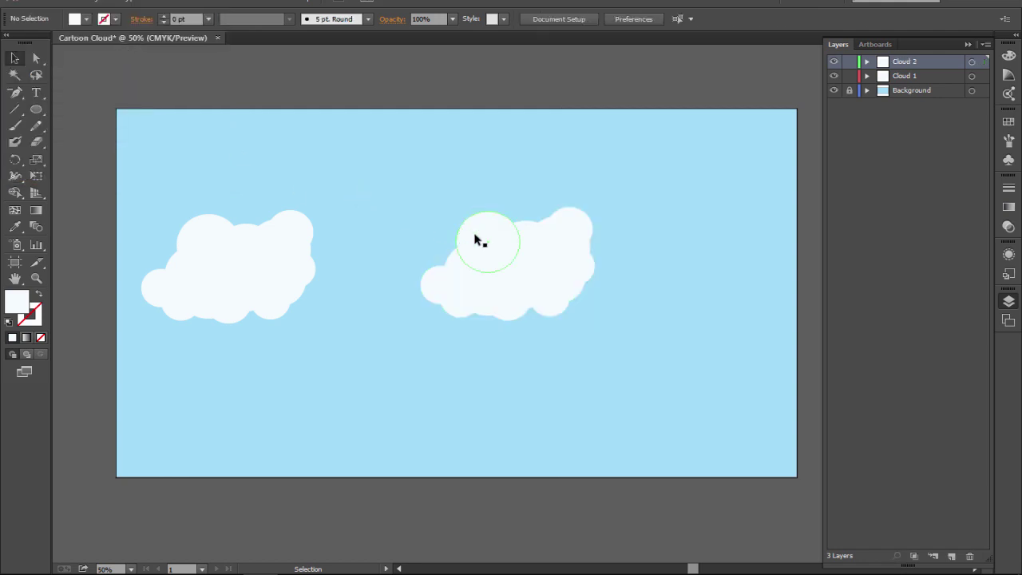
Step: Rearrange and add circles on the right cloud to form new upper-right and lower bumps
left_click_drag(477, 240, 462, 248)
left_click(585, 289)
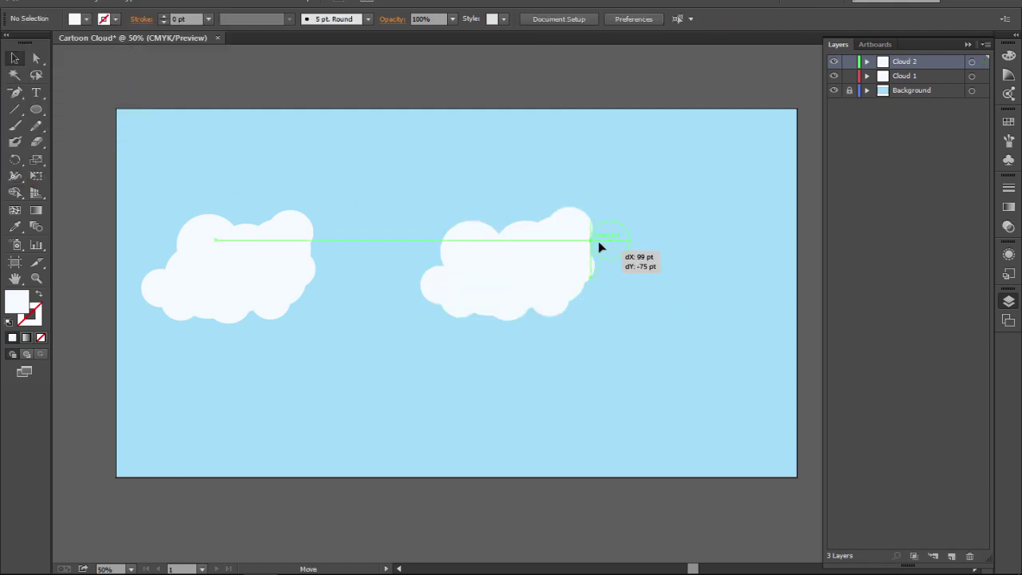
left_click_drag(573, 279, 601, 246)
left_click_drag(571, 295, 605, 302)
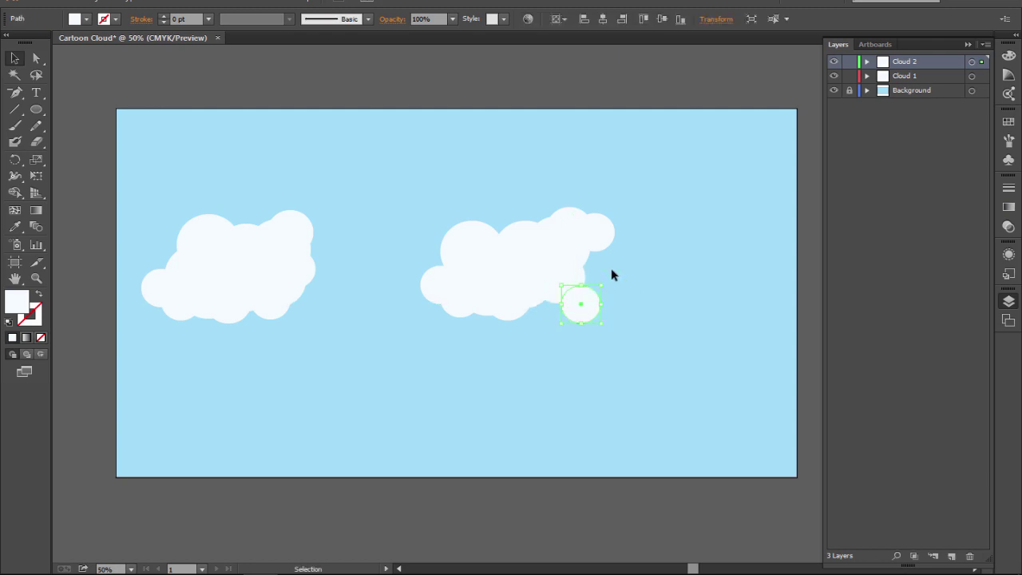
left_click_drag(528, 284, 503, 327)
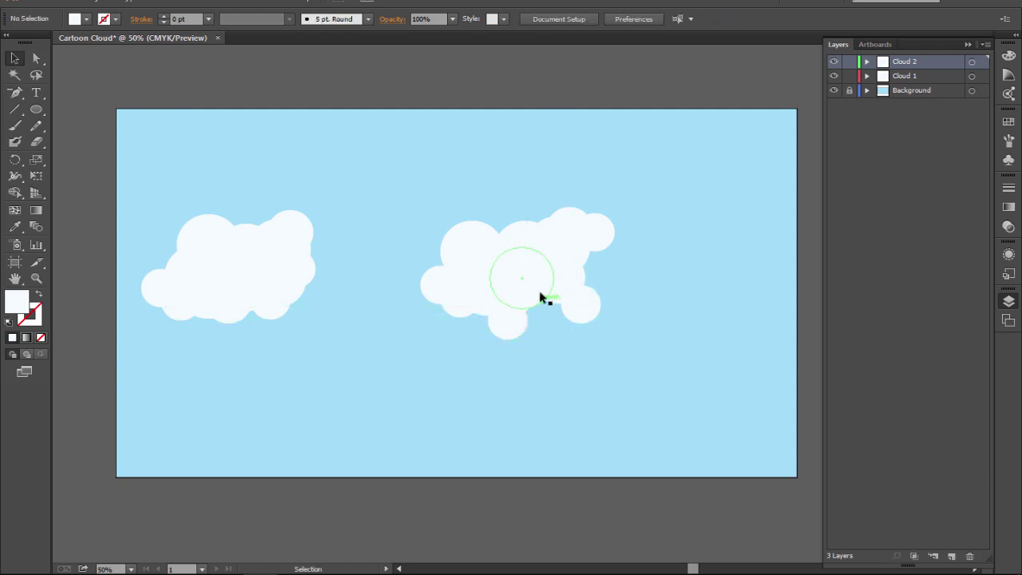
left_click_drag(524, 286, 549, 300)
mouse_move(495, 281)
left_mouse_down()
mouse_move(454, 315)
mouse_move(464, 334)
mouse_move(531, 203)
mouse_move(573, 302)
mouse_move(598, 279)
mouse_move(604, 295)
left_mouse_up()
left_click(475, 384)
left_click(676, 336)
left_click(699, 315)
Step: Rotate the whole right cloud to a new angle, then select the left cloud
left_click_drag(387, 157, 666, 377)
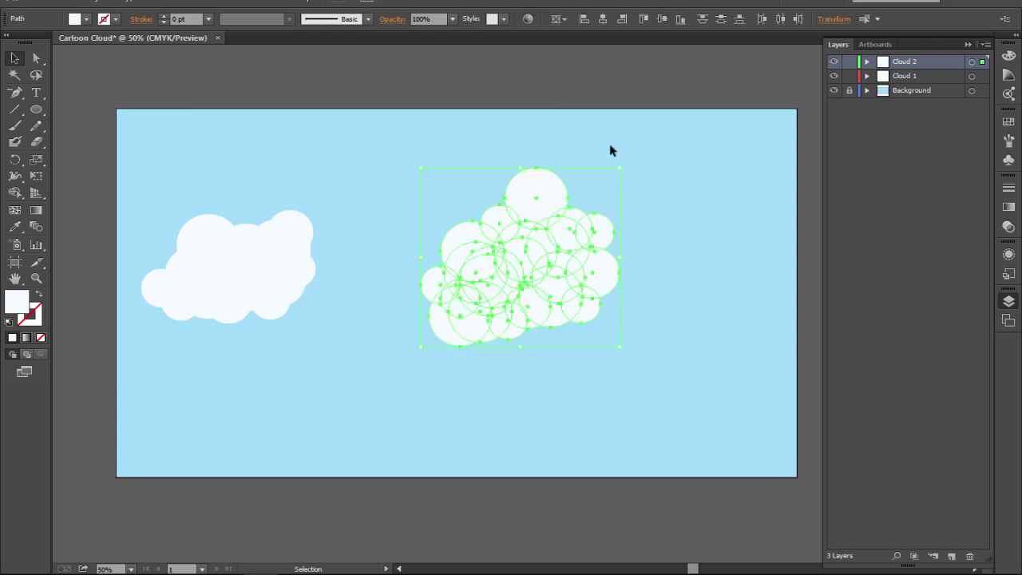
left_click_drag(627, 166, 661, 257)
left_click(665, 274)
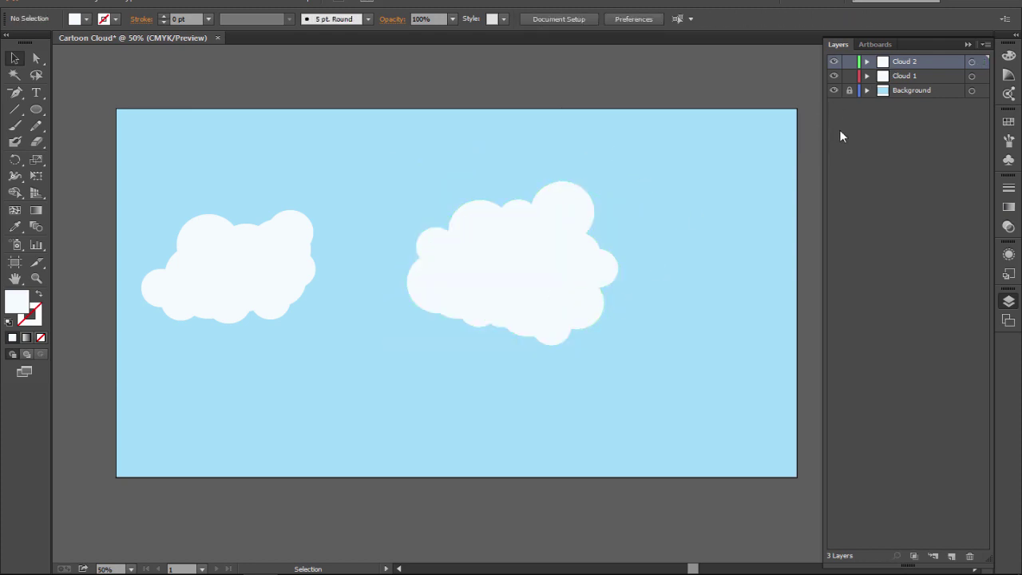
left_click_drag(345, 160, 114, 360)
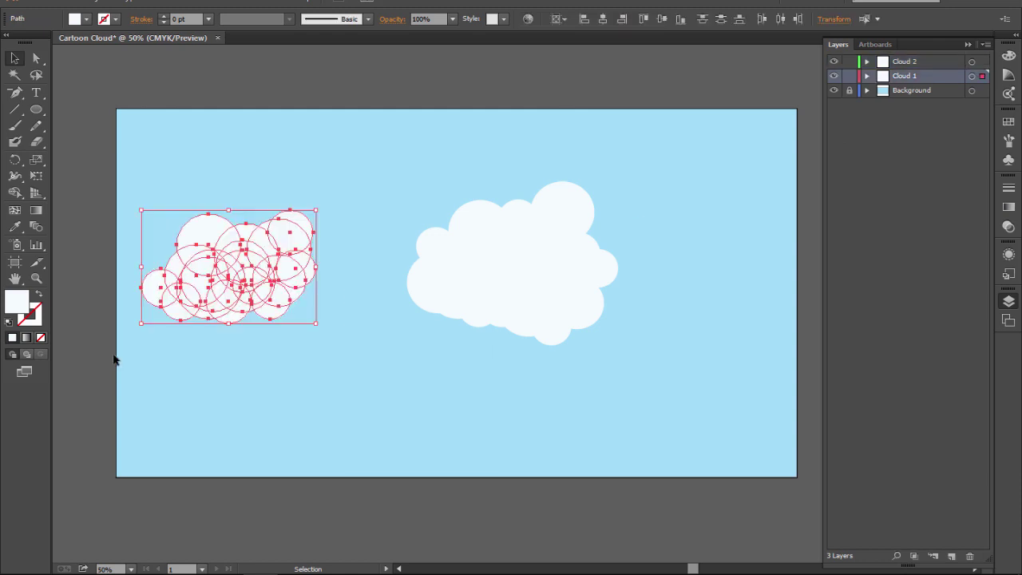
left_click(266, 2)
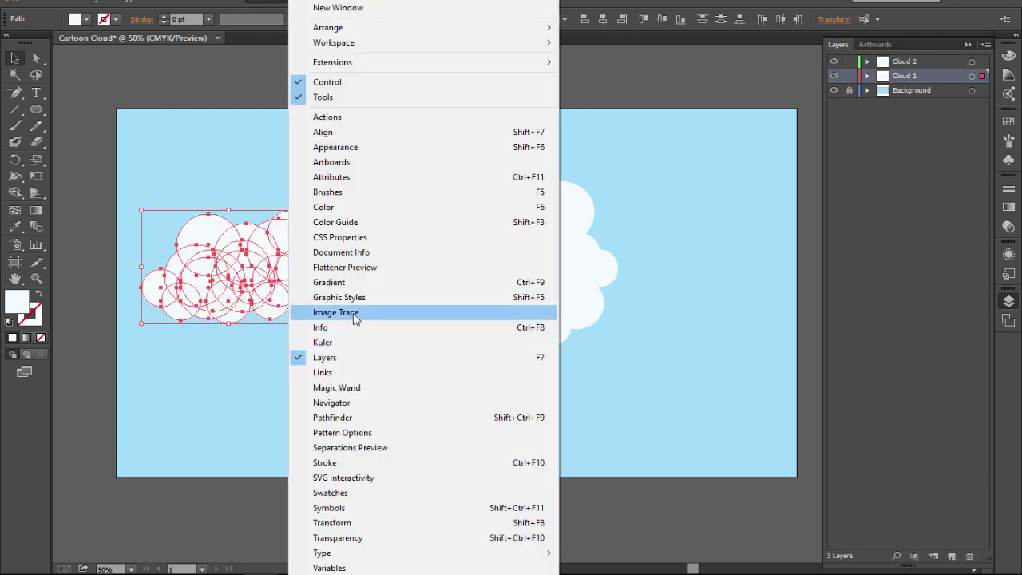
Step: Unite each cloud's circles into a single shape using Pathfinder
left_click(347, 418)
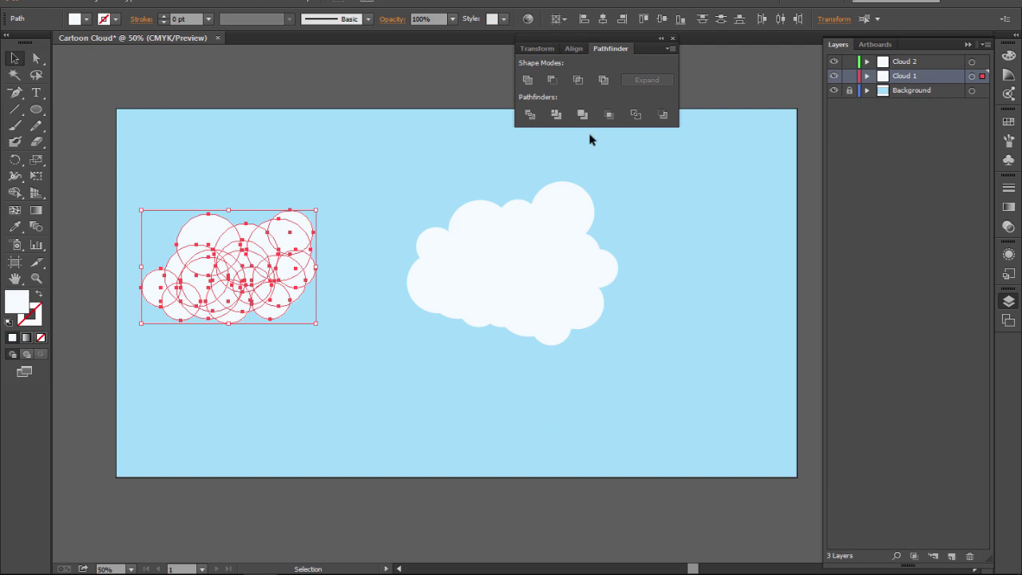
left_click(527, 81)
left_click(355, 160)
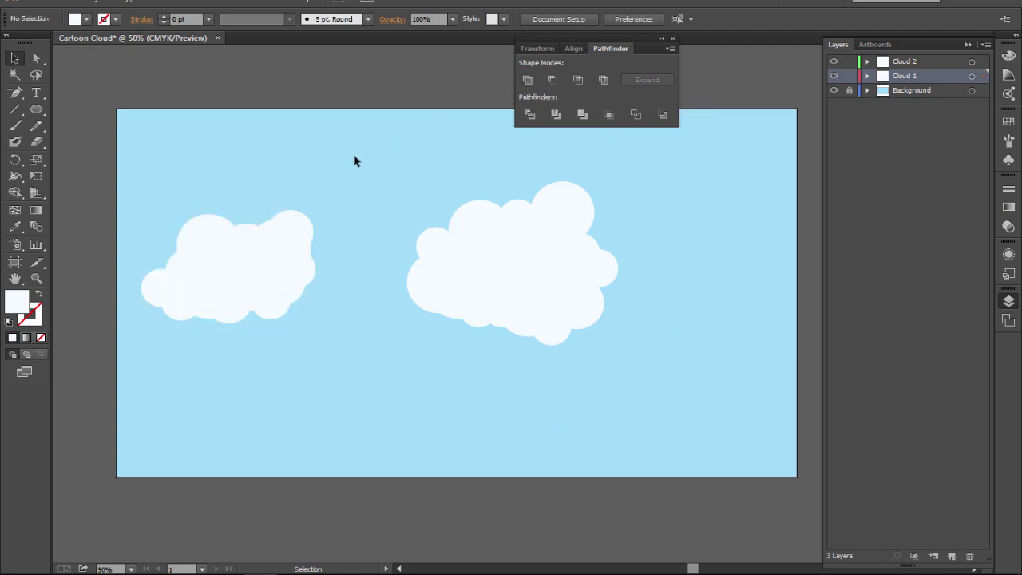
left_click_drag(404, 174, 536, 283)
left_click_drag(650, 377, 656, 339)
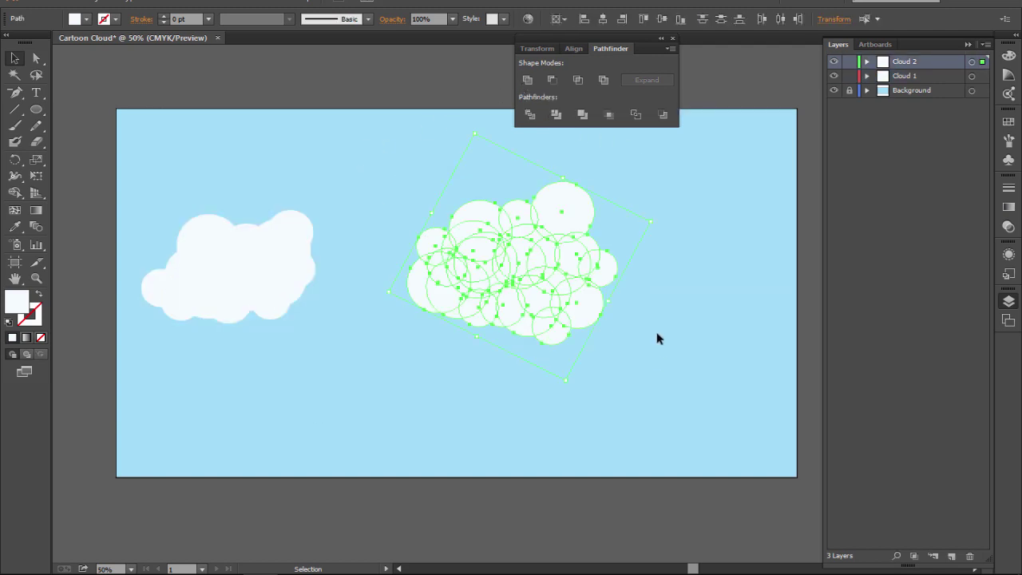
left_click(527, 79)
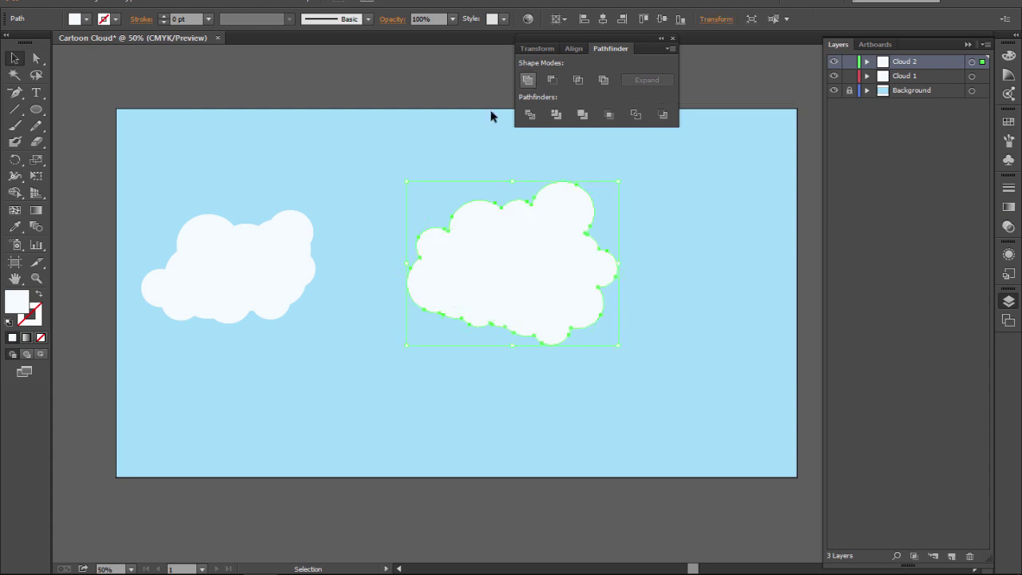
left_click(512, 190)
Step: Move the right cloud further right and down and the left cloud toward the centre
left_click(671, 44)
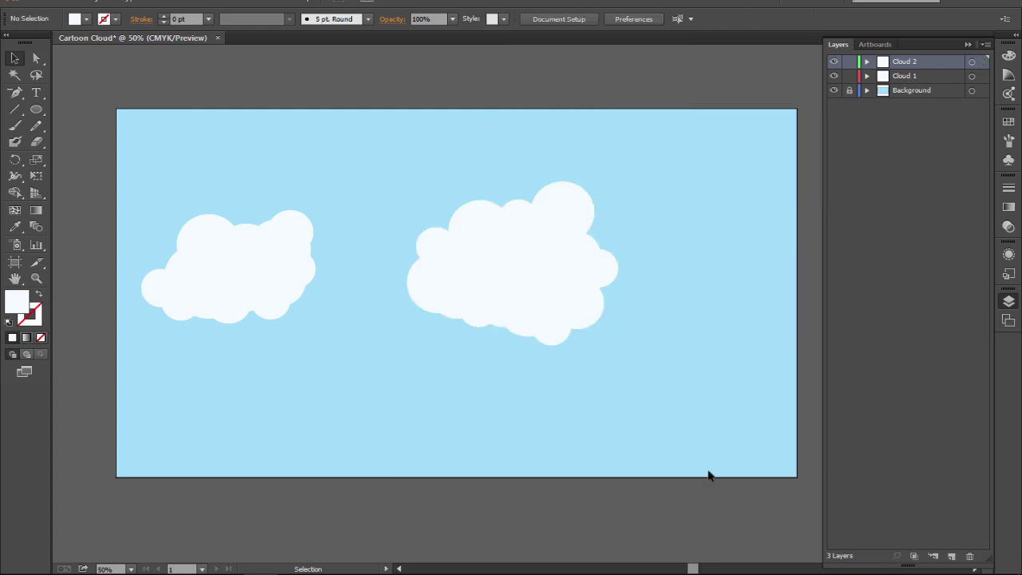
left_click_drag(543, 292, 625, 309)
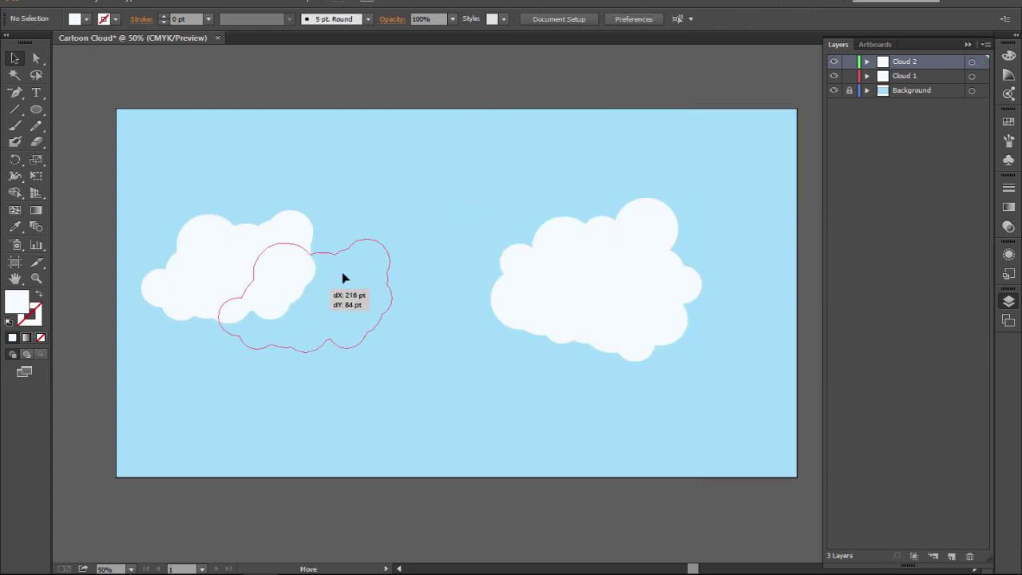
left_click_drag(243, 267, 362, 285)
left_click(417, 382)
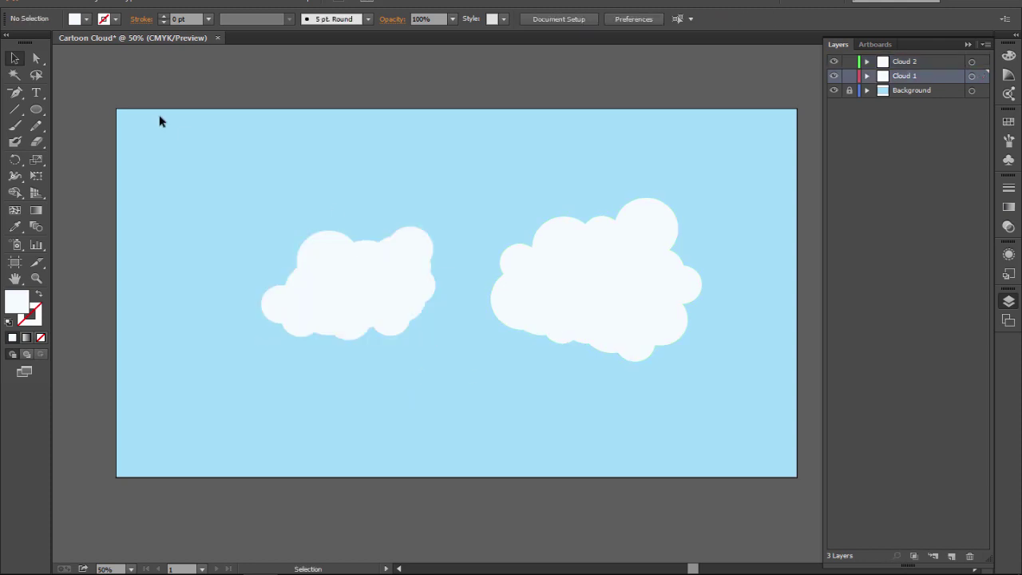
Step: Save the artwork as a new file and open the resulting Clouds composition
left_click(39, 6)
left_click(80, 121)
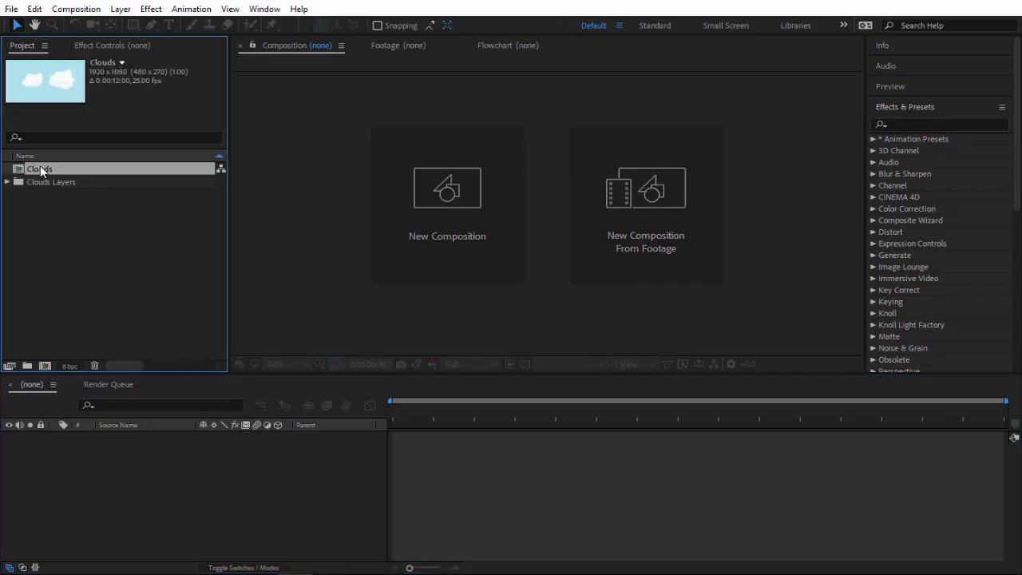
double_click(38, 169)
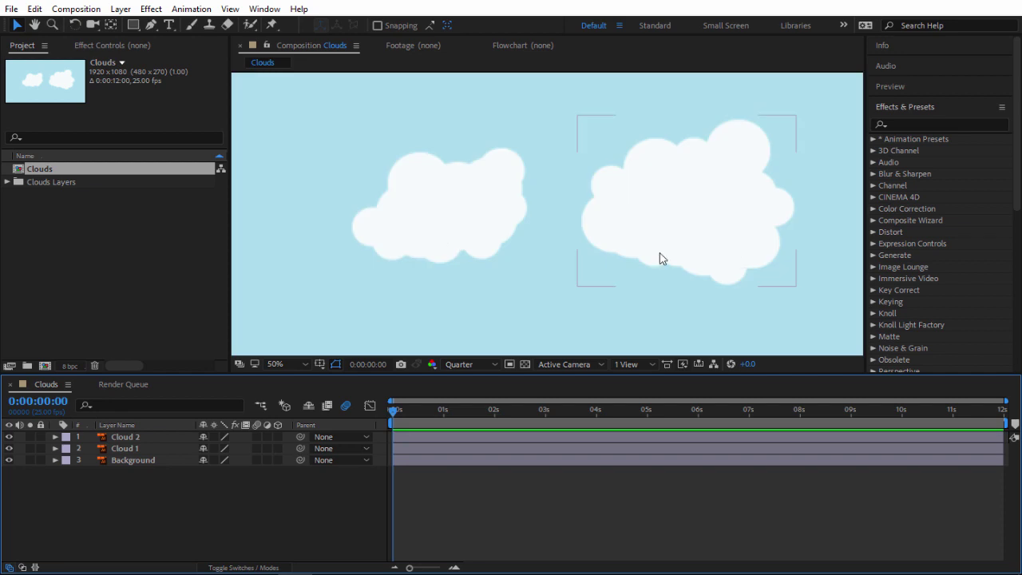
Step: Nudge Cloud 1 left, give its Position the expression wiggle(2,30), and preview it
left_click(497, 229)
left_click_drag(522, 212, 481, 212)
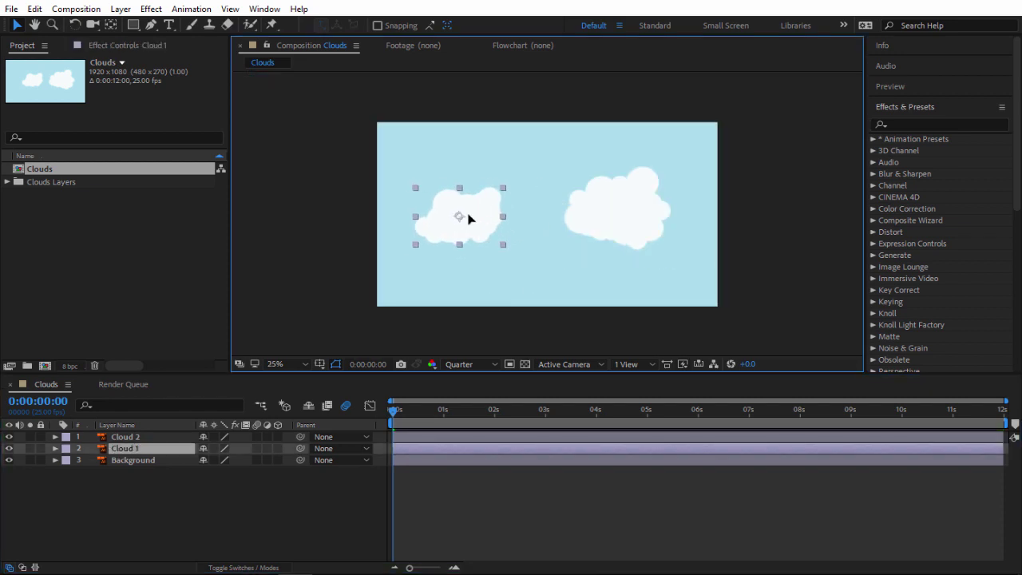
left_click(92, 475)
left_click(116, 460)
left_click(148, 449)
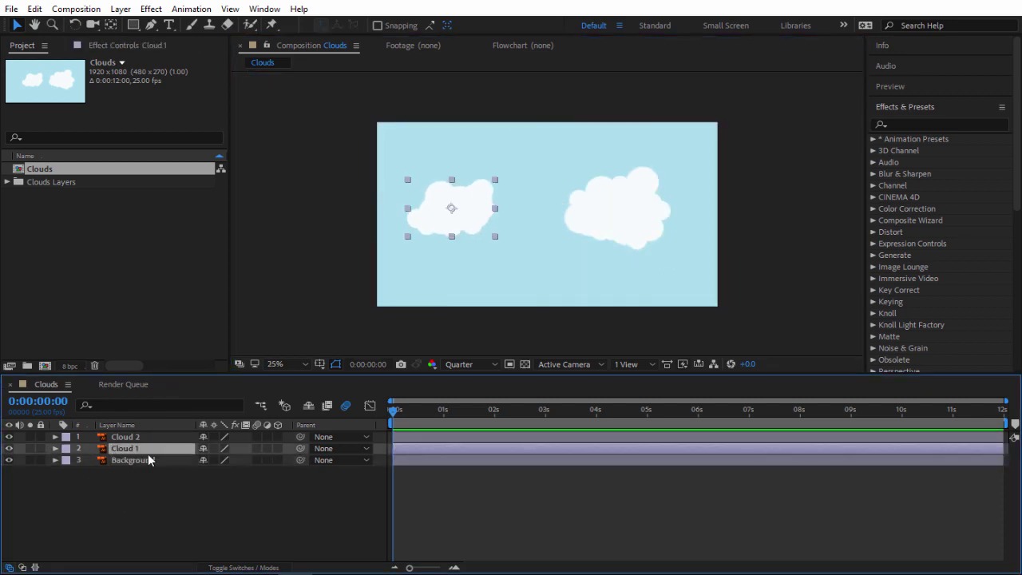
key("p")
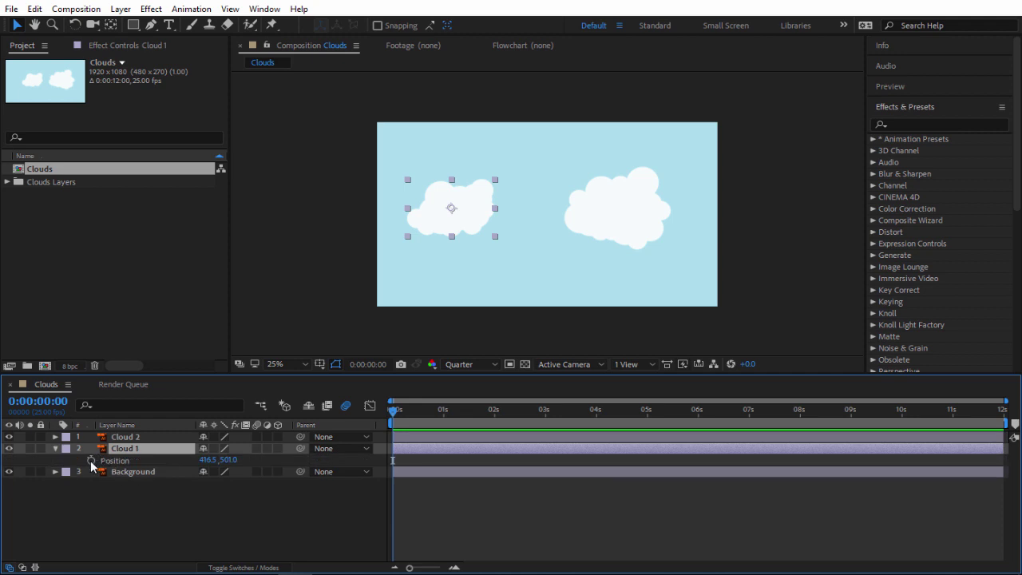
left_click(91, 461, "alt")
type("wi")
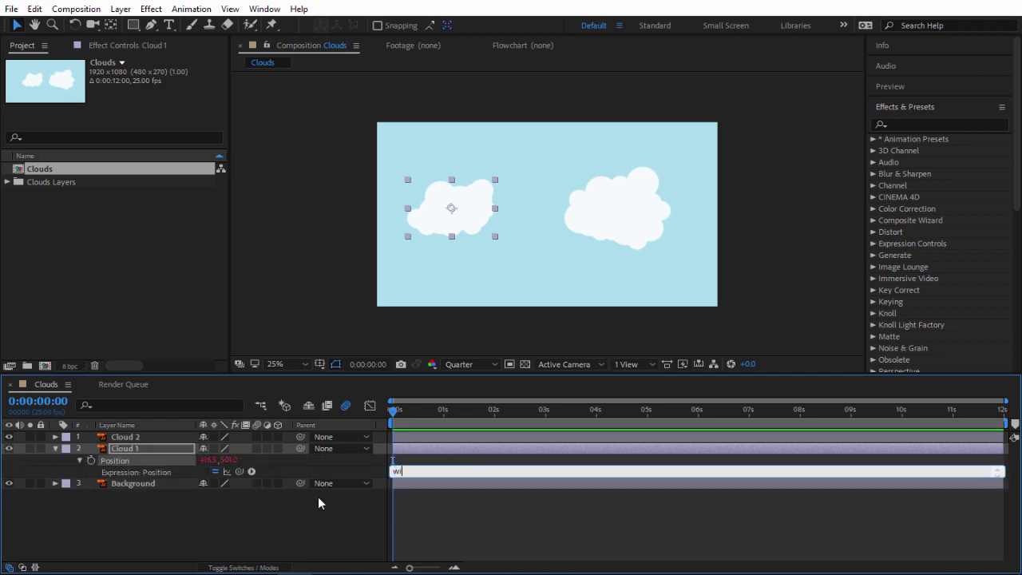
type("ggle(")
type("2,30")
type(")")
key("KP_Enter")
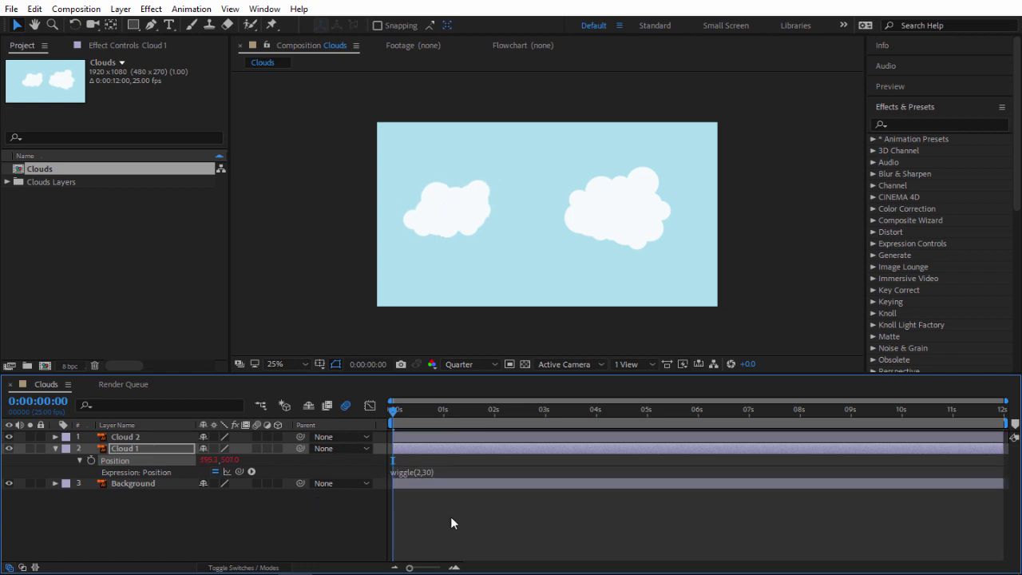
left_click(450, 516)
key("space")
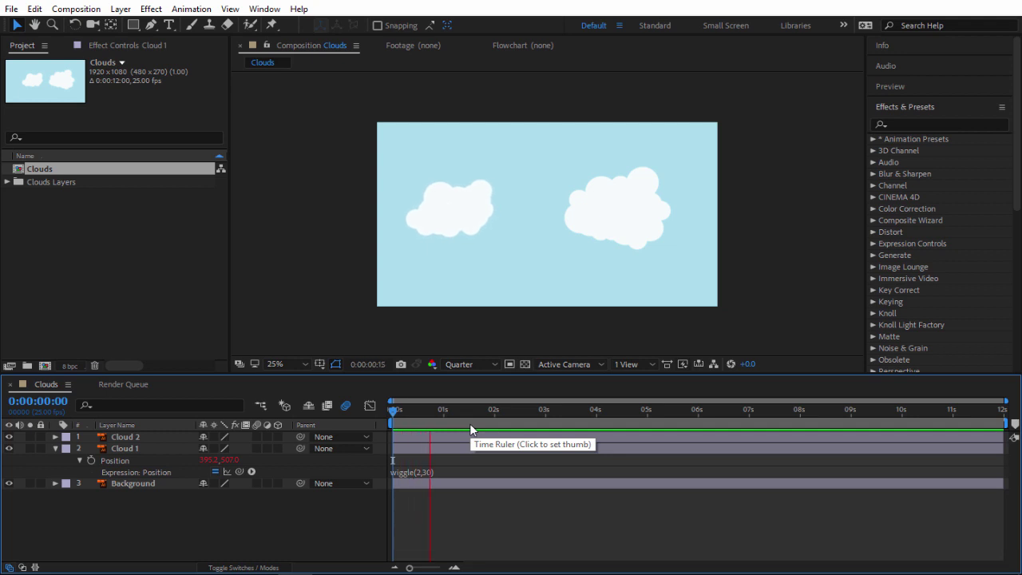
key("space")
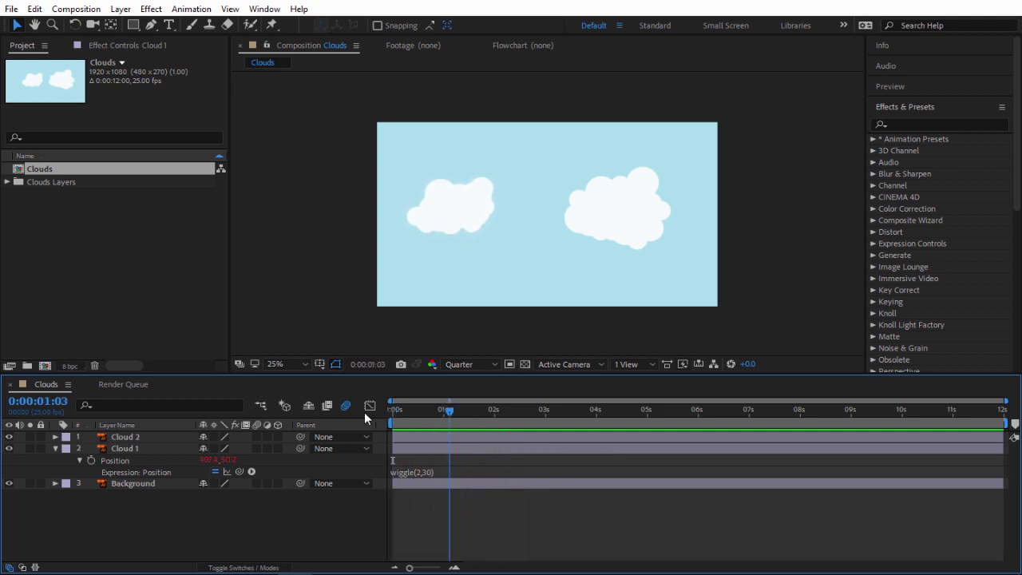
Step: Edit Cloud 1's Position expression to wiggle(1,30) and check the slower motion
left_click(457, 474)
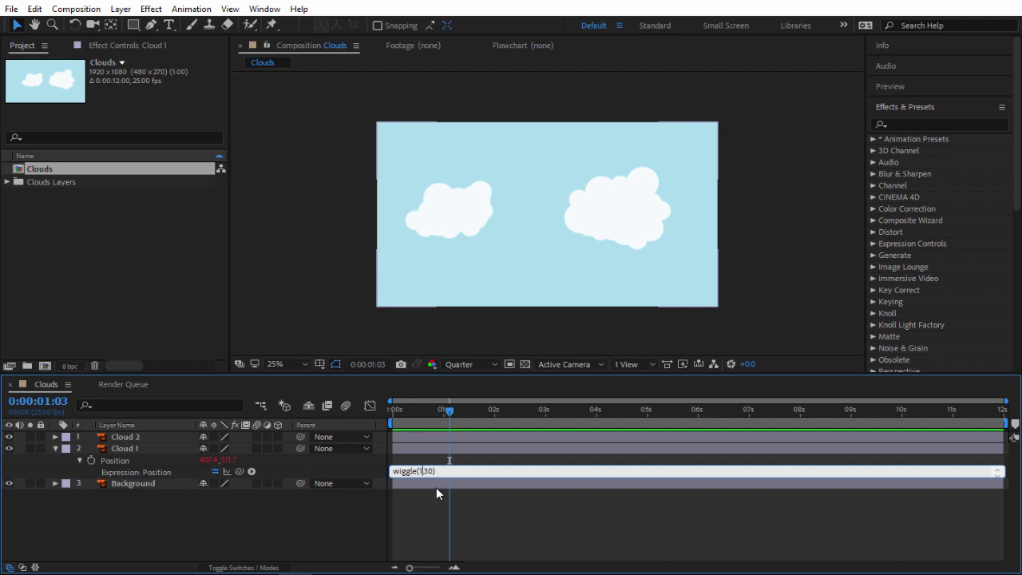
type("1")
left_click(436, 489)
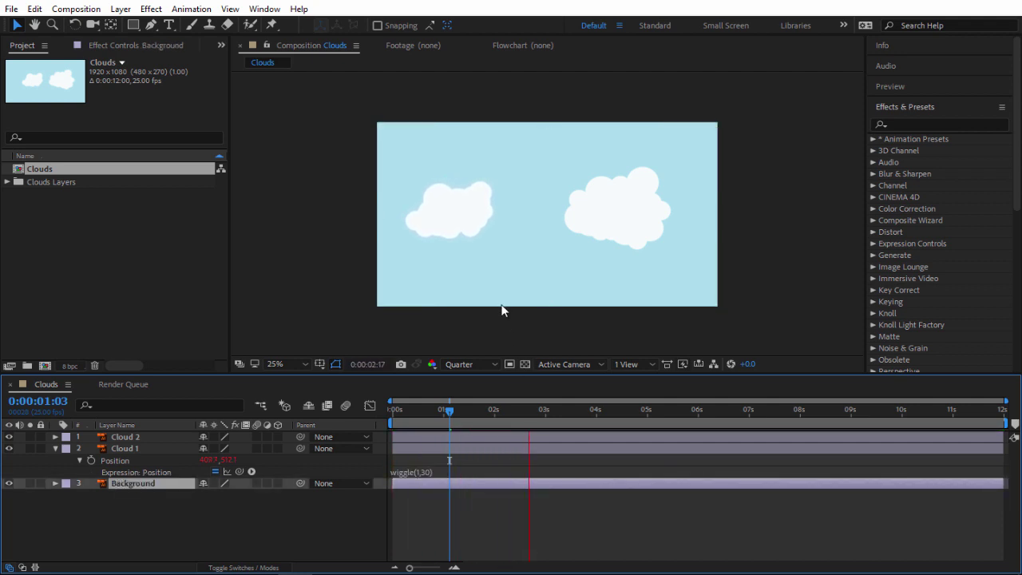
key("period")
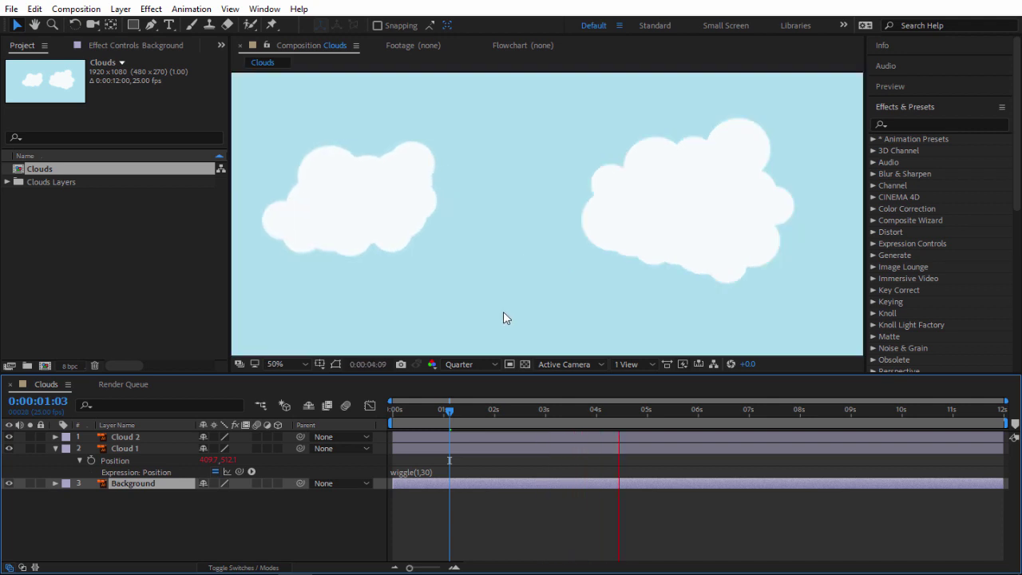
key("comma")
key("space")
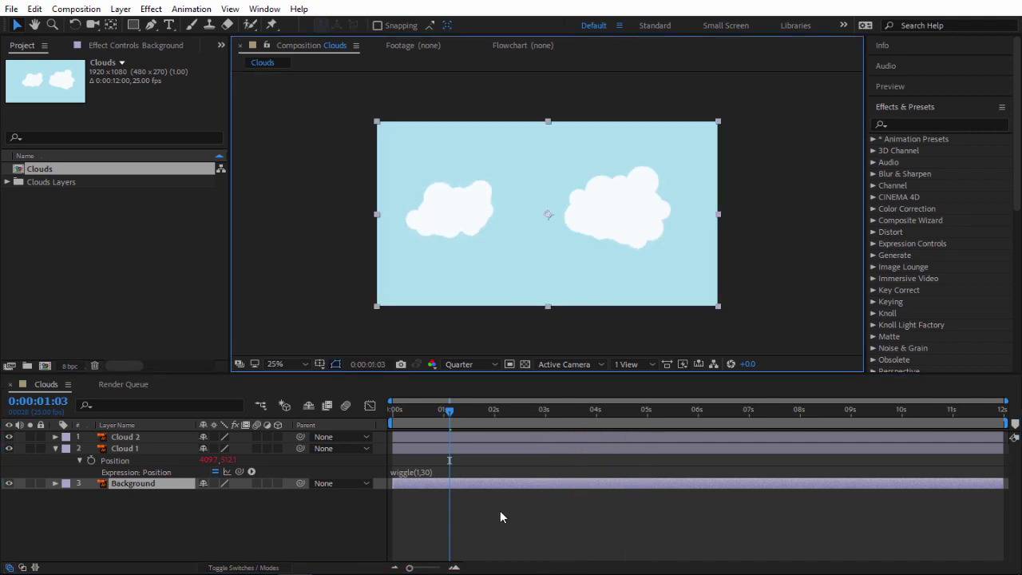
left_click(500, 517)
Step: Add wiggle(1,45) to Cloud 2's Position and preview both clouds wiggling together
left_click(125, 439)
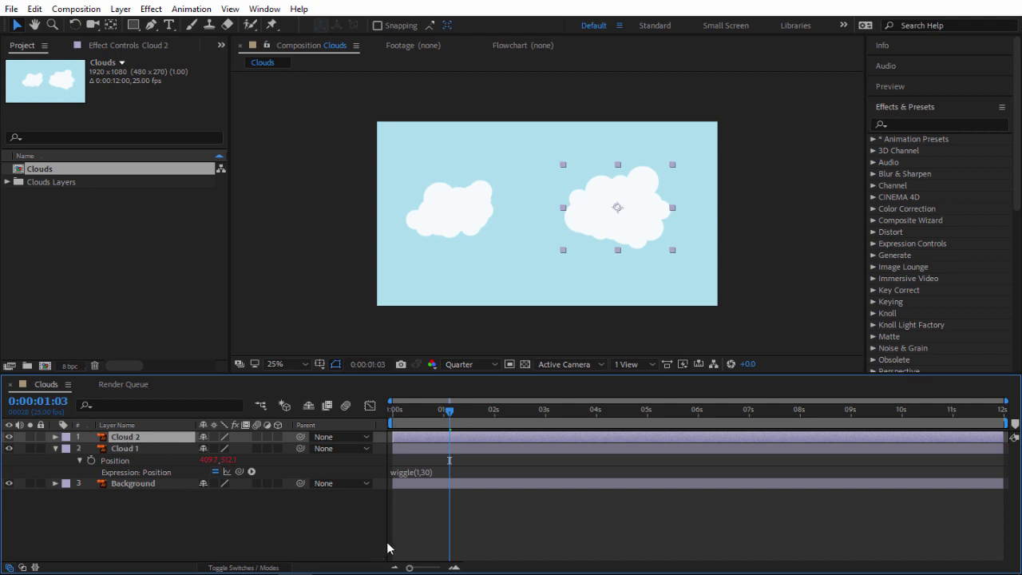
key("p")
key("Home")
left_click(91, 448, "alt")
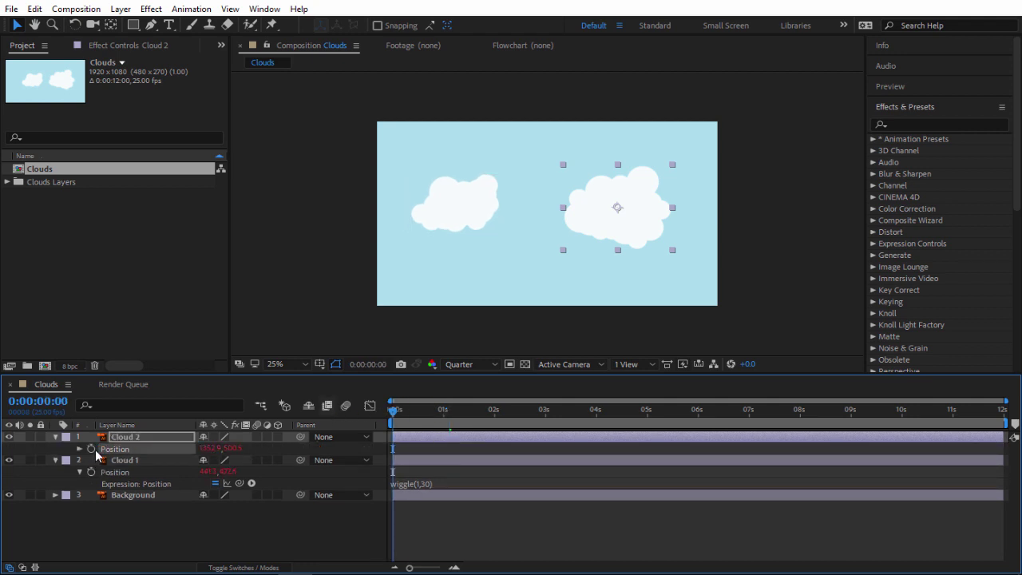
type("wiggle(1,45")
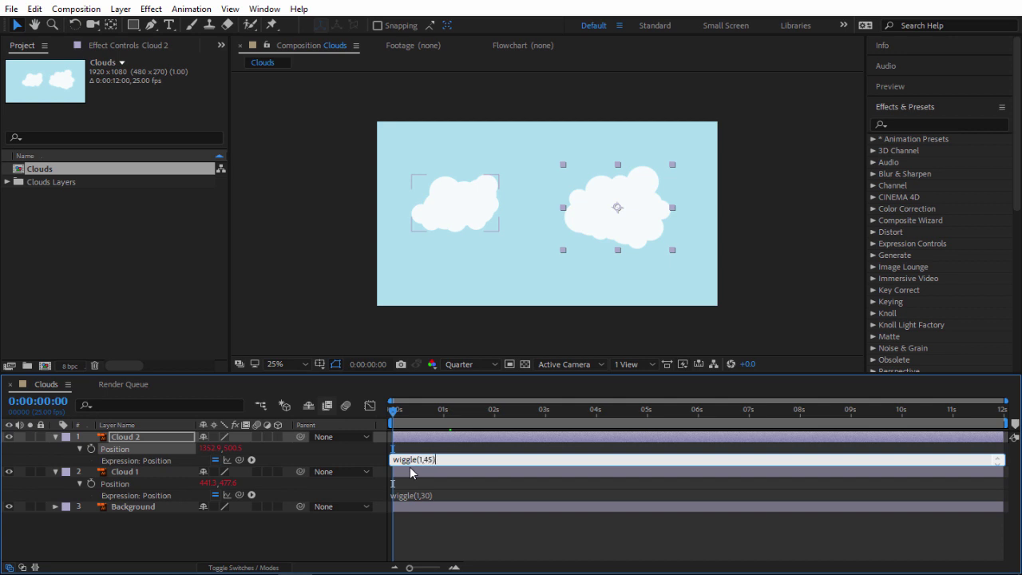
left_click(409, 467)
left_click(563, 536)
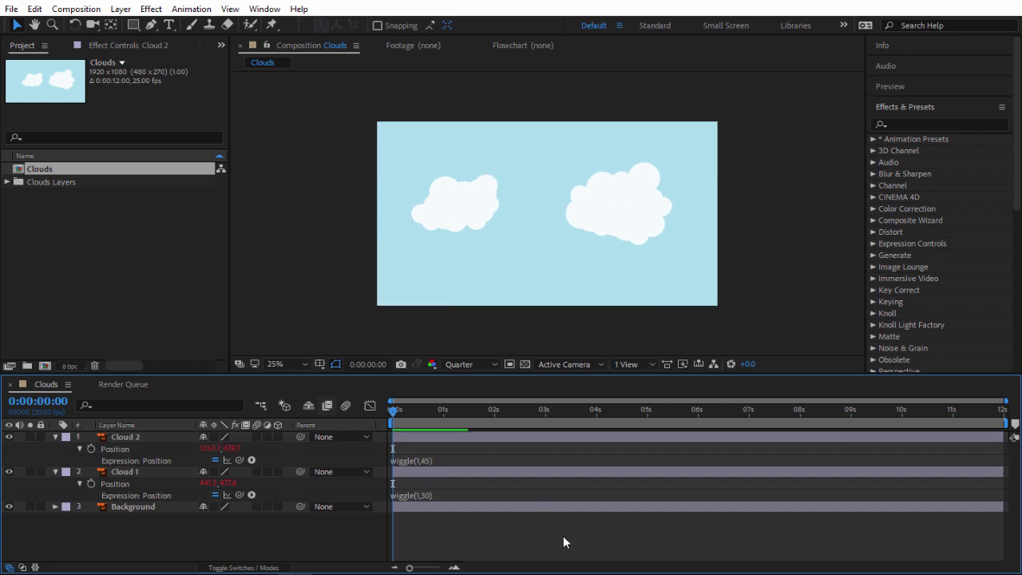
key("space")
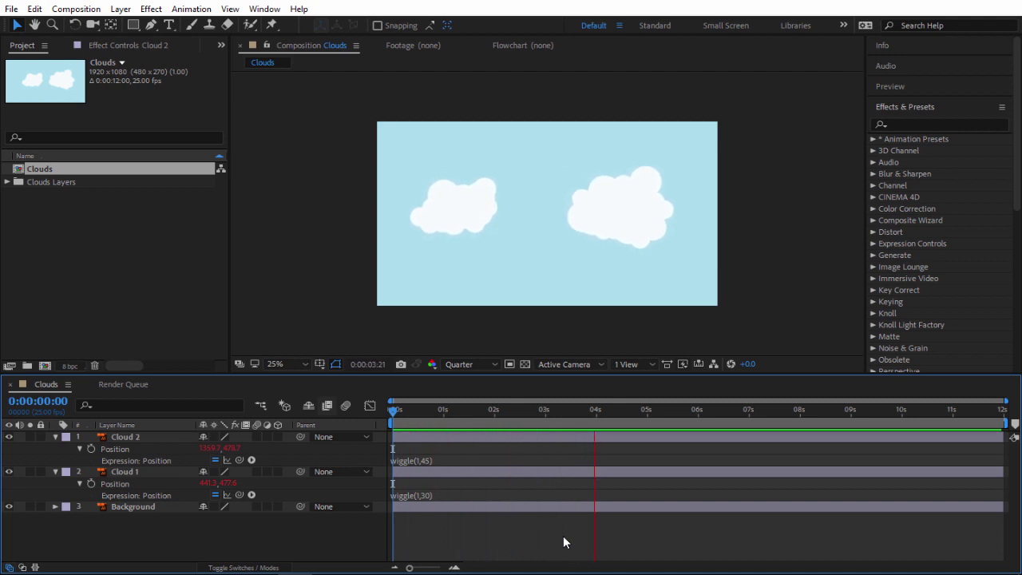
left_click(472, 409)
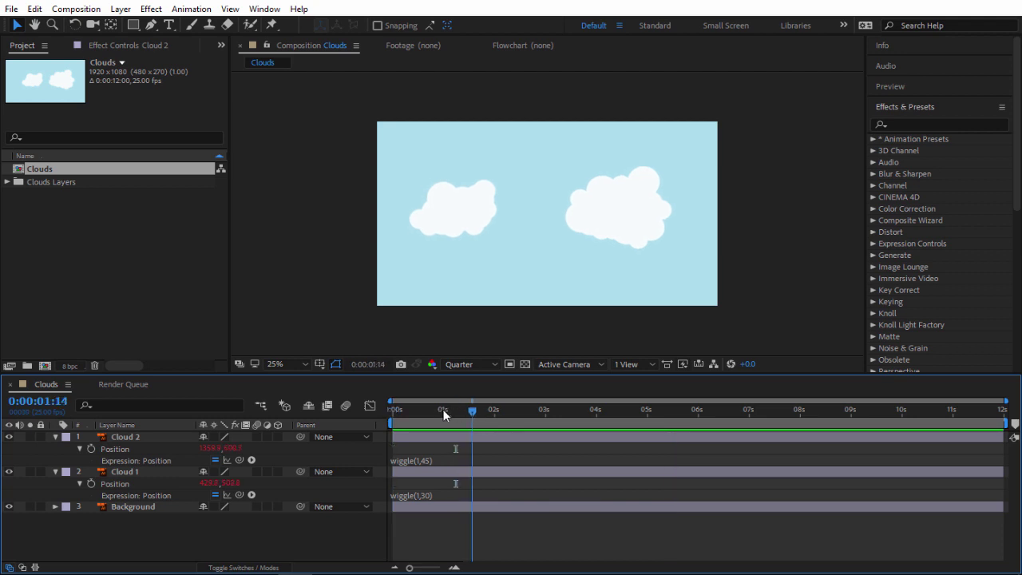
key("Home")
left_click(54, 437)
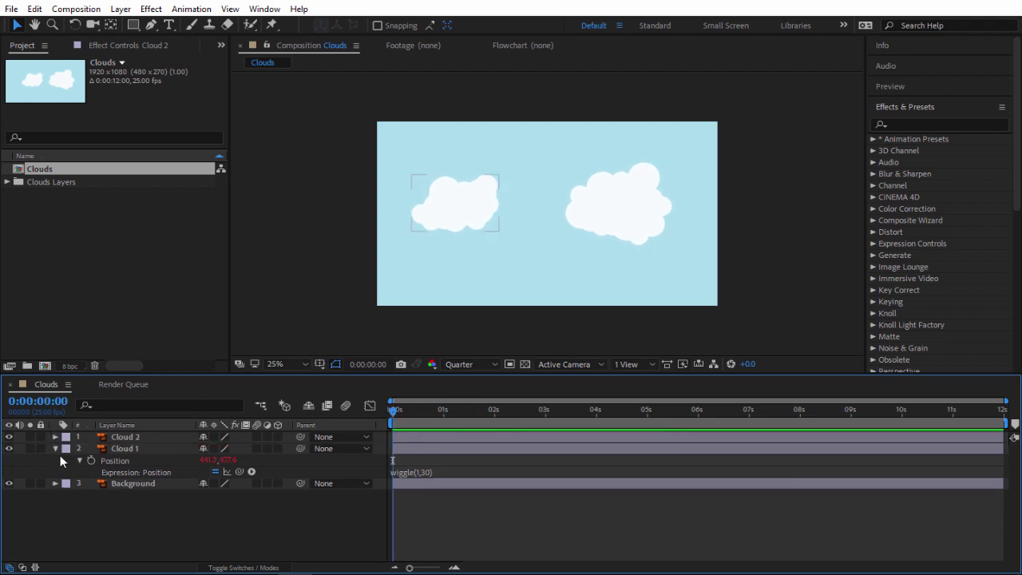
Step: Add a new Null Object layer and name it 'Cloud COntrol'
left_click(55, 449)
left_click(604, 213)
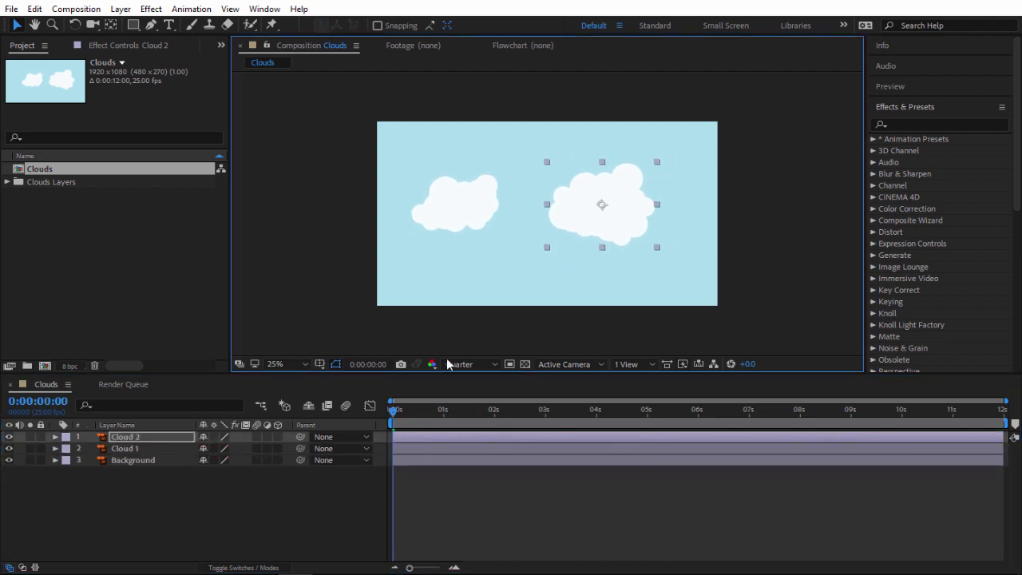
left_click(166, 508)
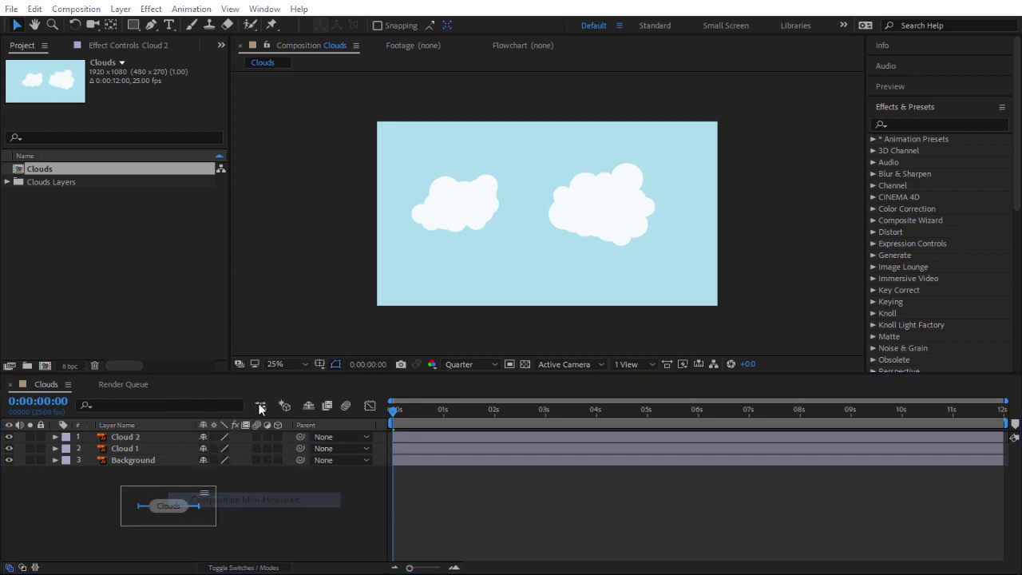
left_click(242, 566)
right_click(211, 512)
mouse_move(367, 366)
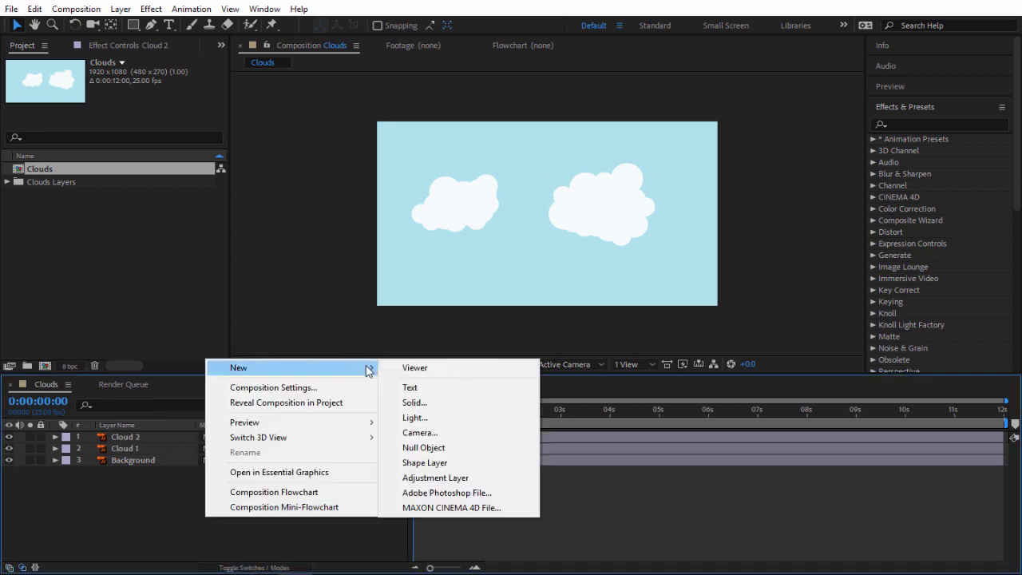
left_click(432, 444)
key("Return")
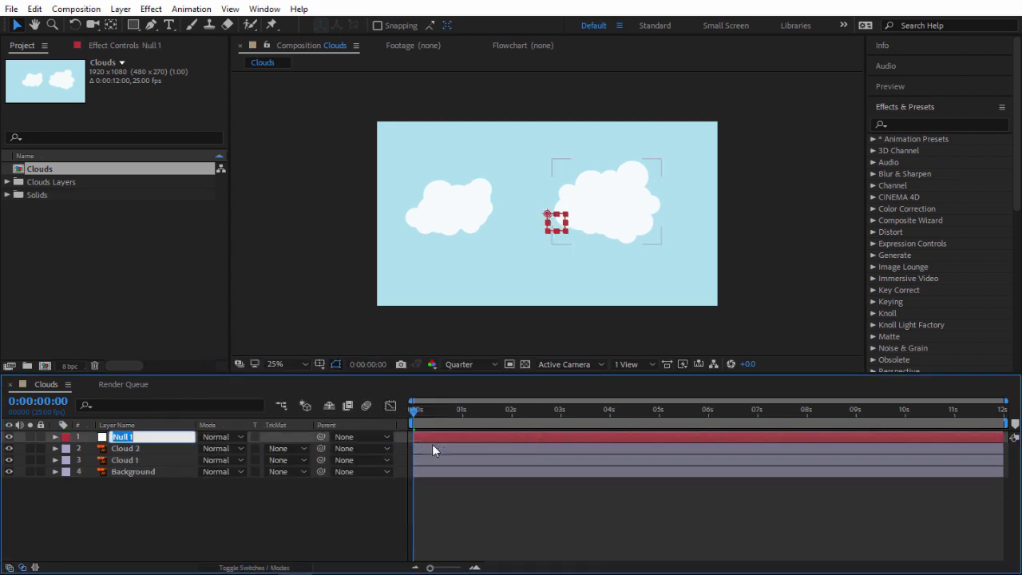
type("Cloud COntro")
key("Return")
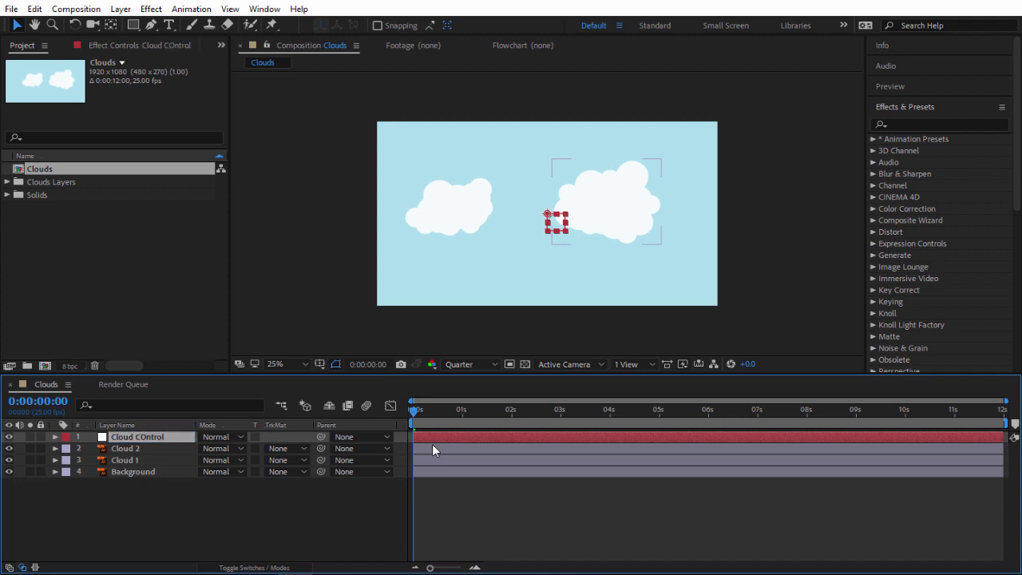
Step: Select Cloud 1 and Cloud 2 and parent both to the Cloud COntrol null
left_click(141, 455)
left_click(146, 438, "ctrl")
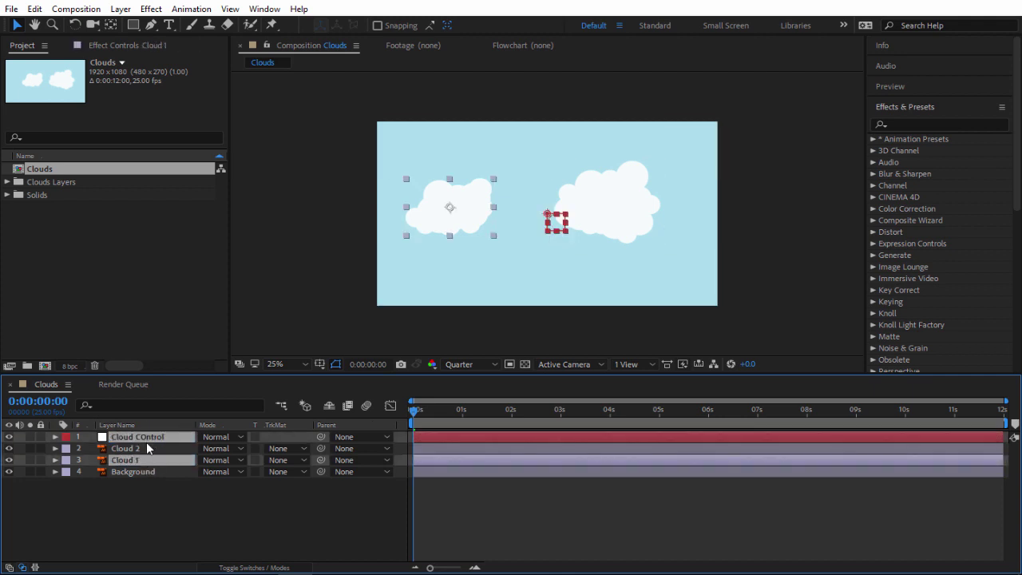
left_click(146, 447, "ctrl")
left_click(150, 436, "ctrl")
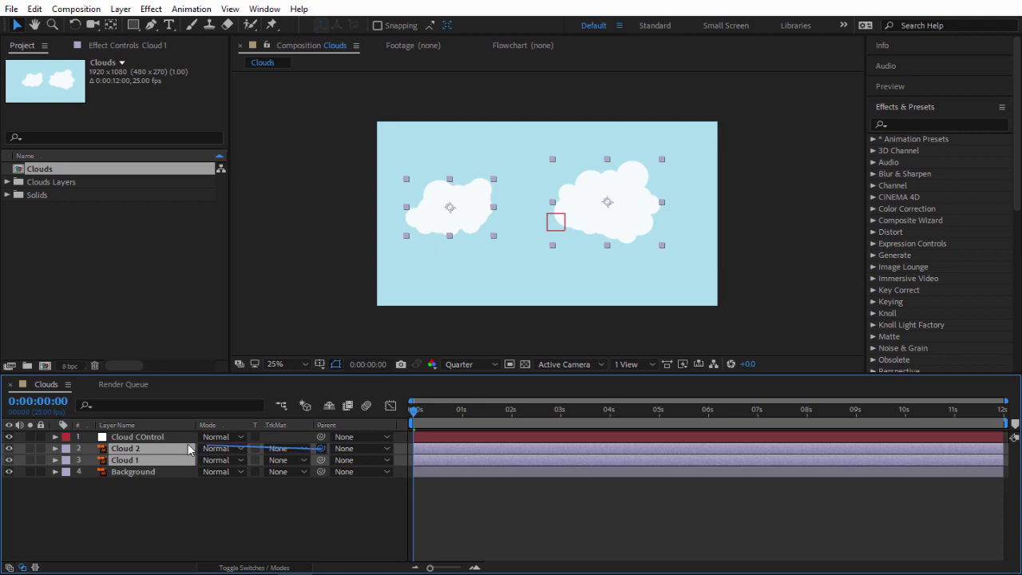
left_click_drag(190, 450, 144, 435)
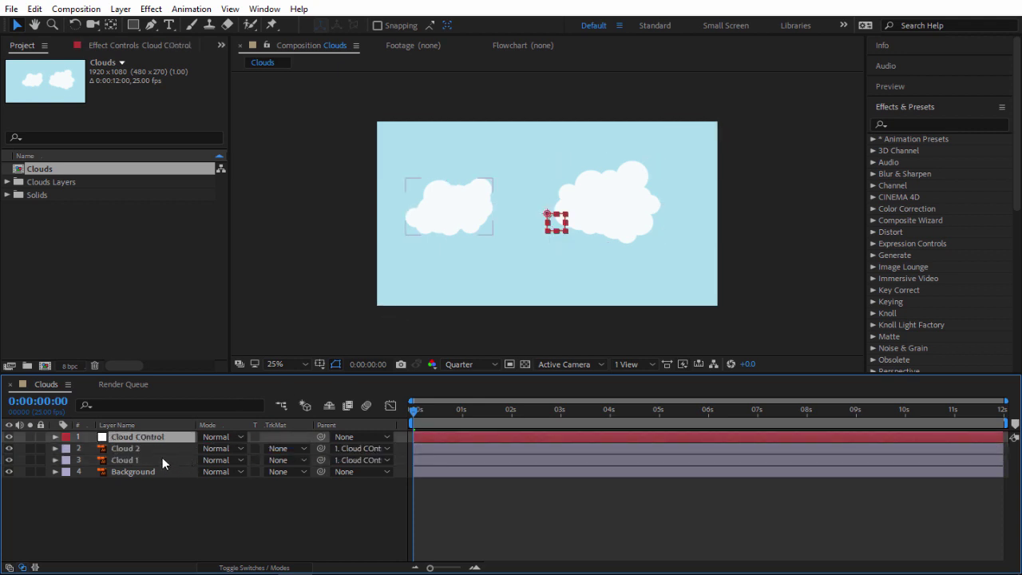
Step: Keyframe Cloud COntrol's Position from -643,540 off-screen left to 1350,540 at about 4 s, then preview
key("p")
left_click_drag(212, 448, 44, 453)
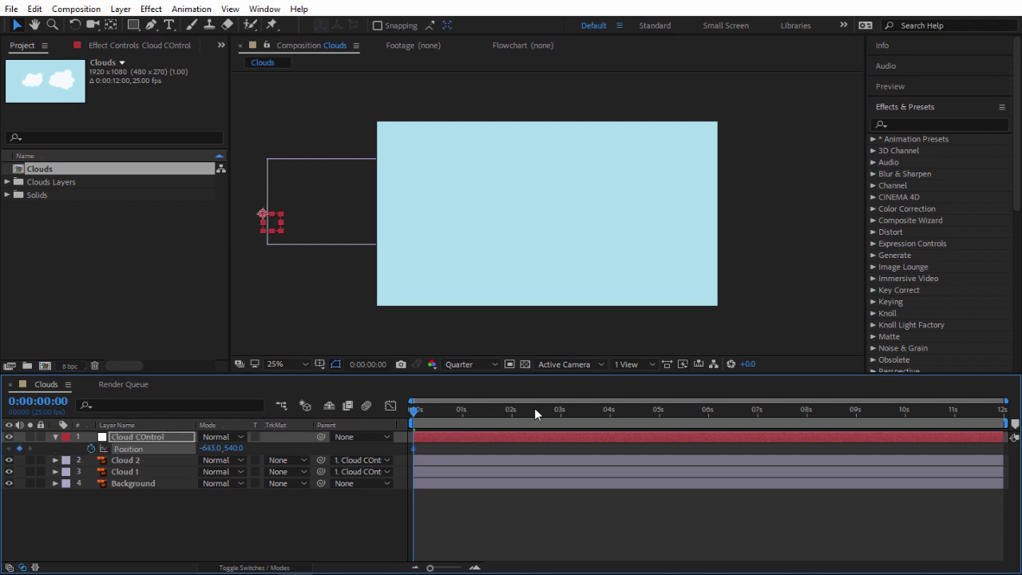
left_click_drag(535, 409, 611, 412)
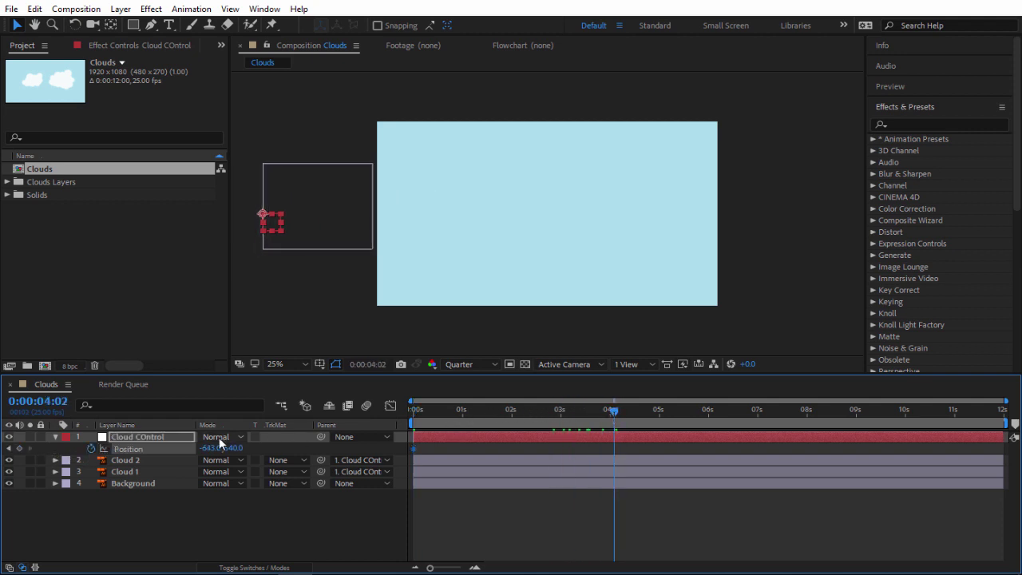
left_click_drag(212, 448, 870, 415)
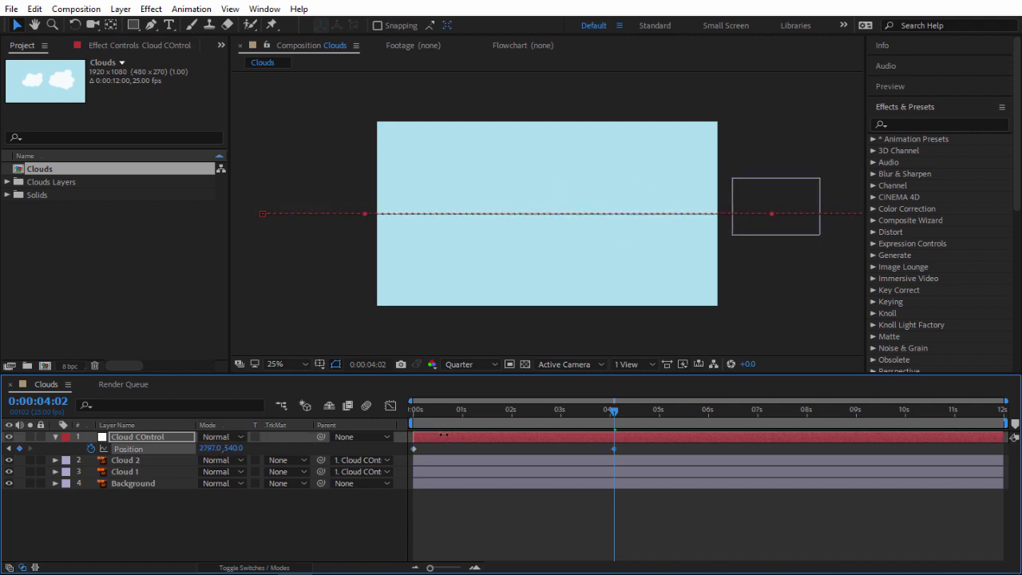
left_click_drag(1004, 423, 622, 423)
key("space")
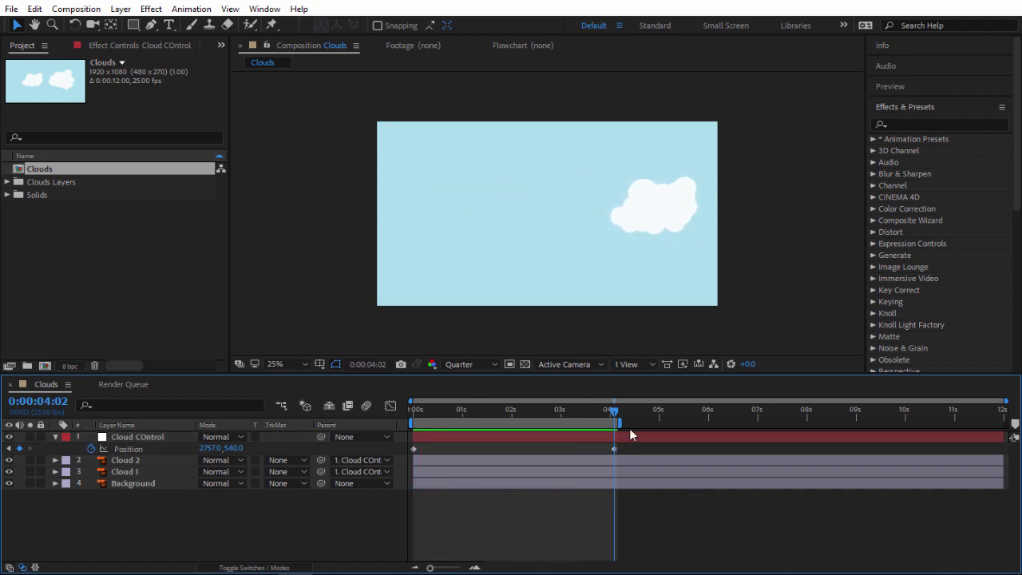
Step: Move the end keyframe and work area end to about 7 s, then preview the slower drift
left_click_drag(613, 448, 756, 447)
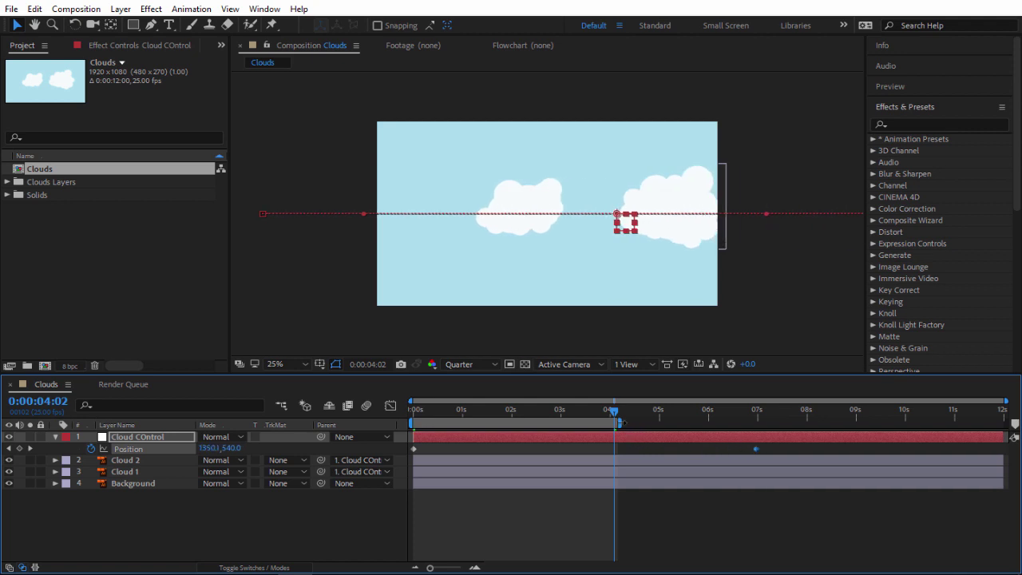
left_click_drag(618, 421, 762, 421)
left_click(814, 504)
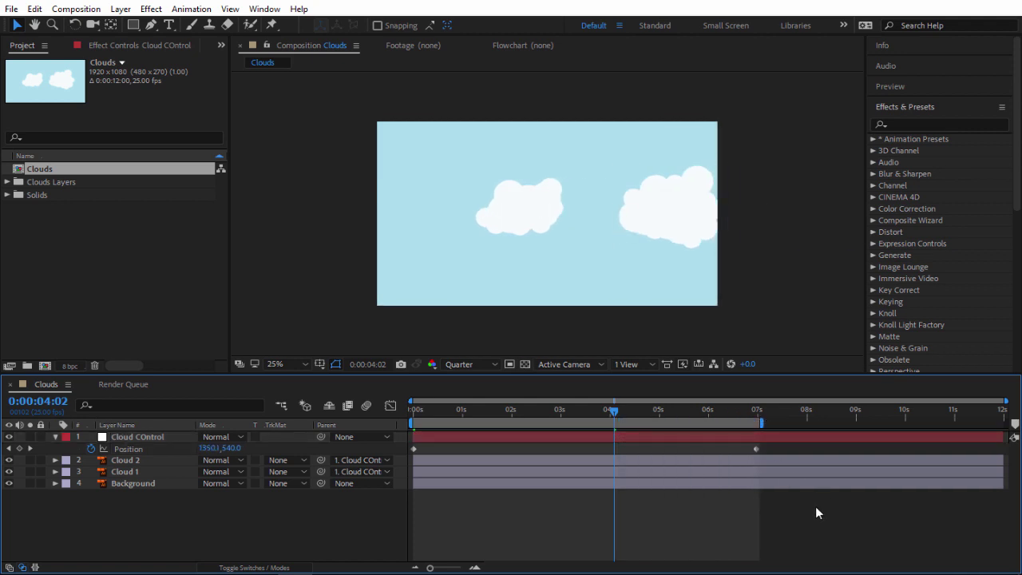
key("space")
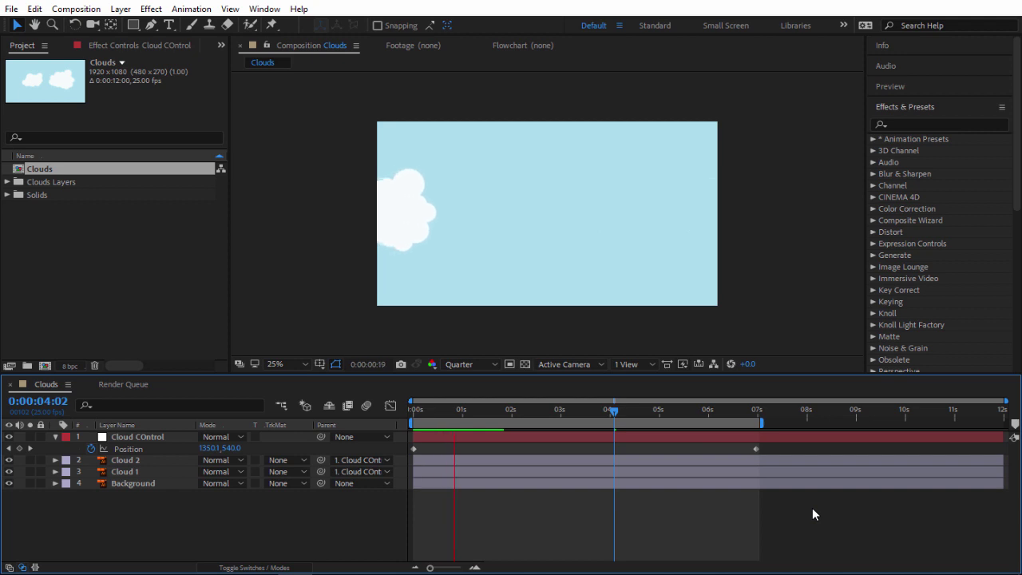
mouse_move(625, 413)
left_mouse_down()
mouse_move(760, 411)
mouse_move(372, 431)
left_mouse_up()
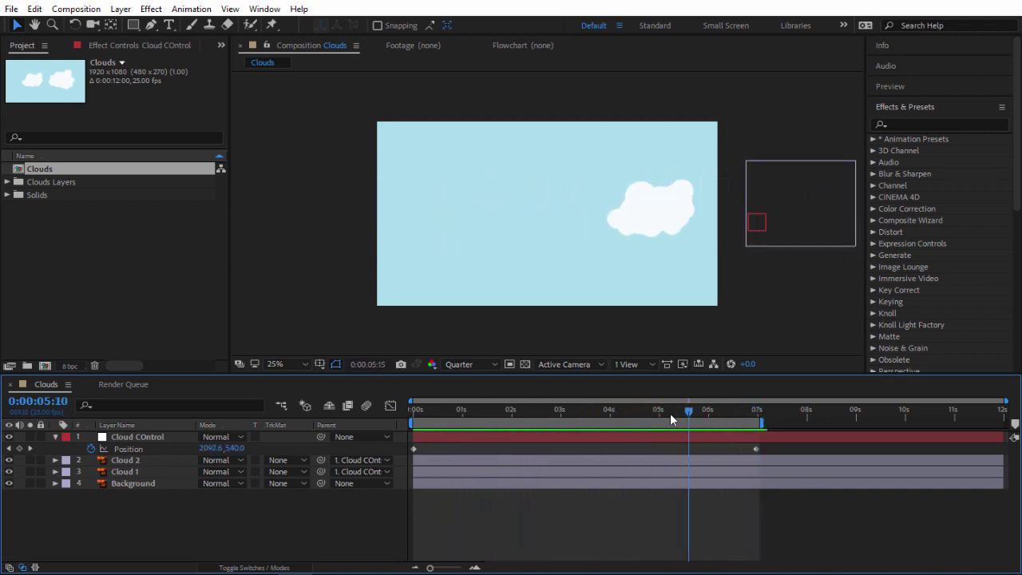